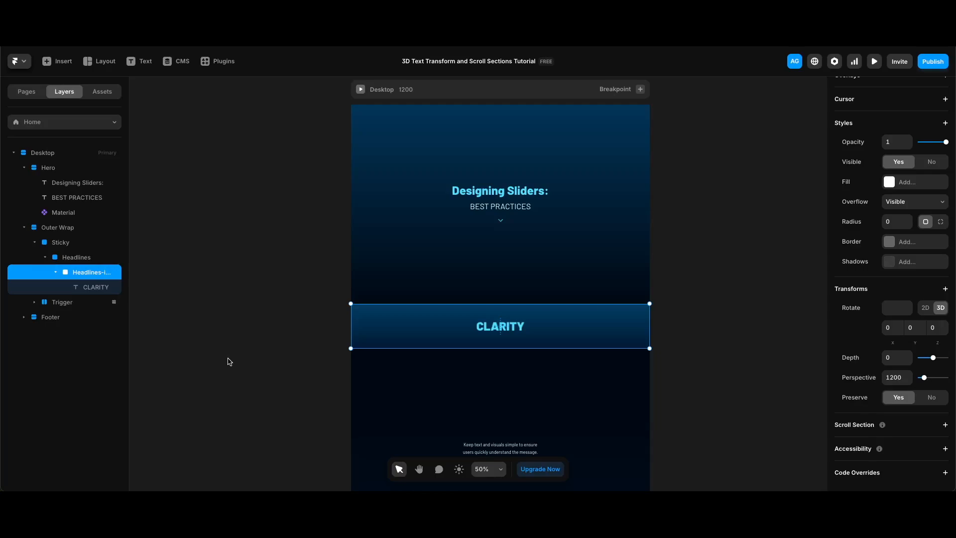
Step: Turn the Headlines frame inside the Sticky layer into a component
{"action": "scroll", "coordinate": [516, 287], "scroll_direction": "down", "scroll_amount": 10}
{"action": "left_click", "coordinate": [516, 287]}
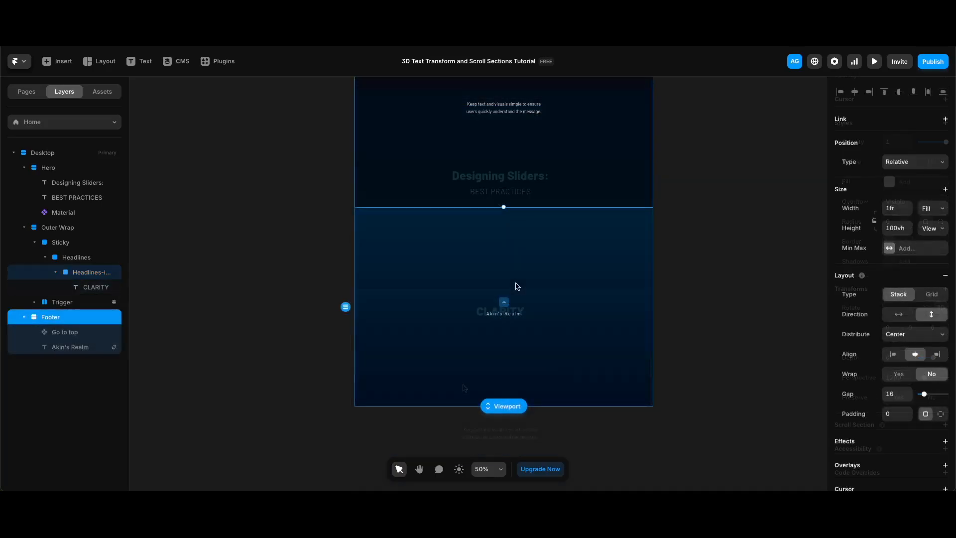
{"action": "scroll", "coordinate": [517, 287], "scroll_direction": "up", "scroll_amount": 5}
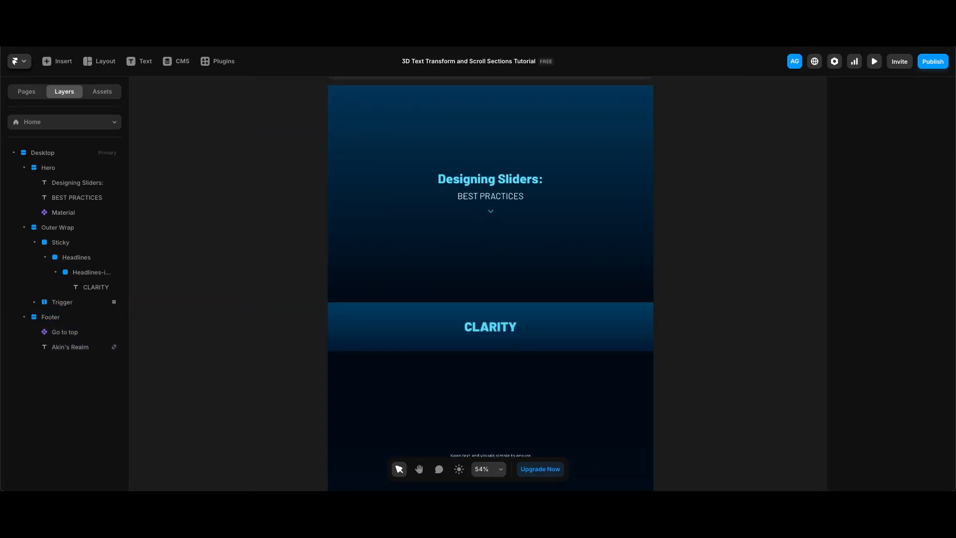
{"action": "left_click", "coordinate": [78, 257]}
{"action": "key", "text": "alt+super+k"}
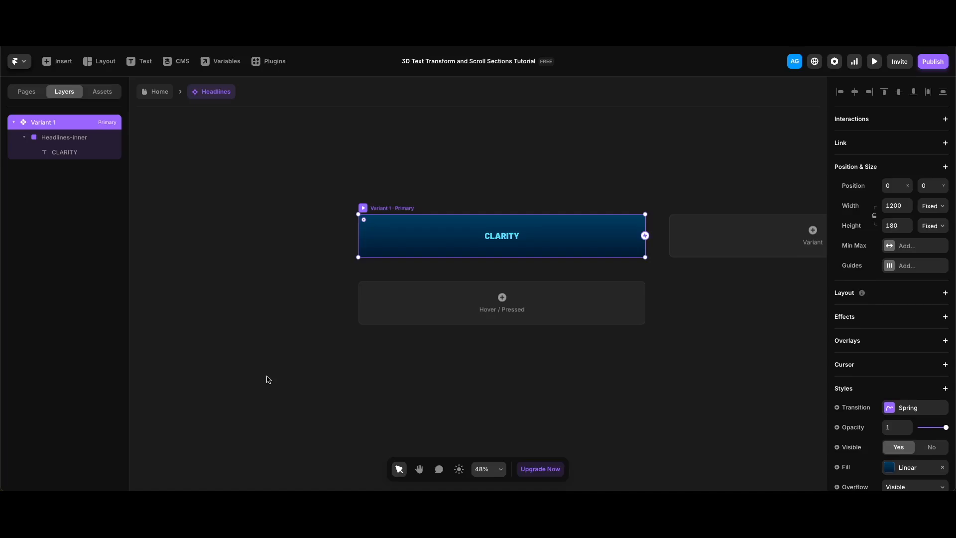
Step: Duplicate the CLARITY text and change the copy's content to NAVIGATION
{"action": "left_click", "coordinate": [77, 153]}
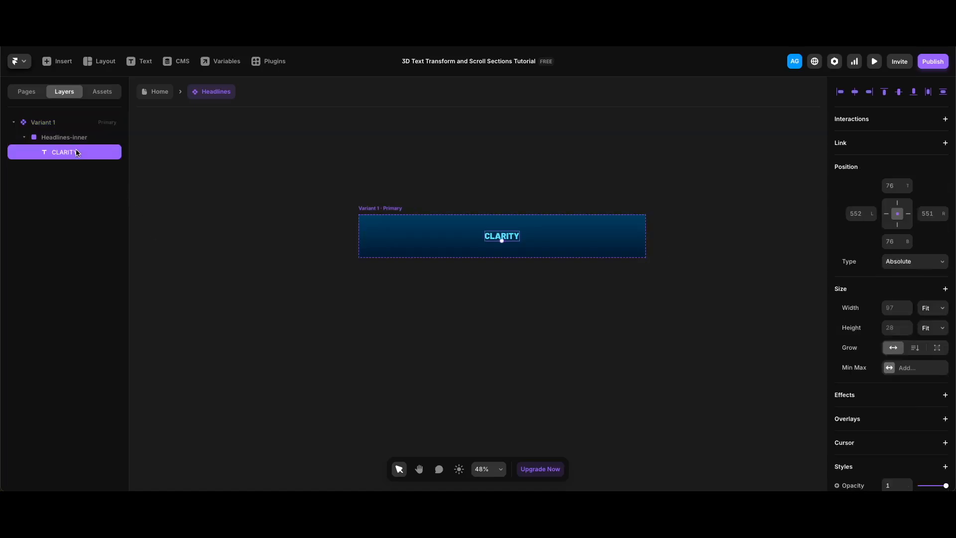
{"action": "key", "text": "super+d"}
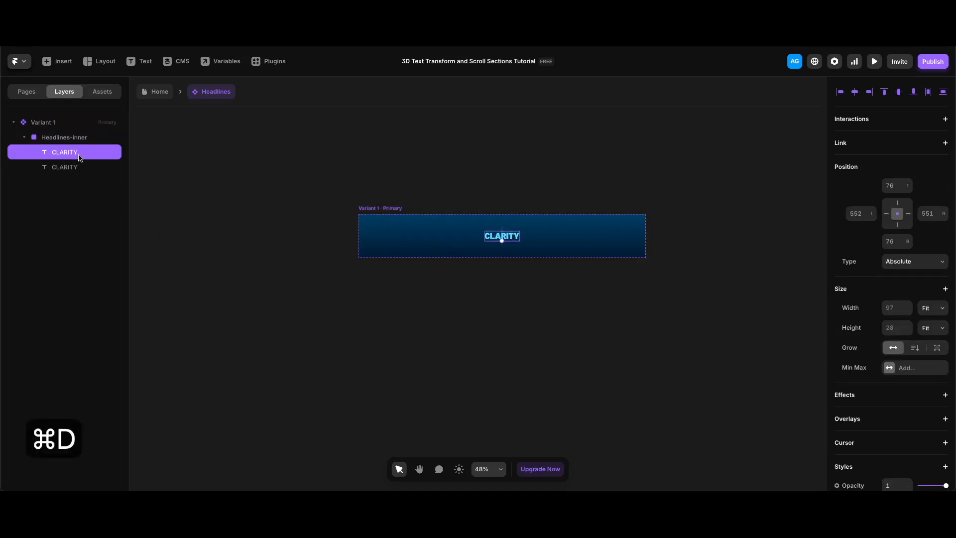
{"action": "scroll", "coordinate": [899, 314], "scroll_direction": "down", "scroll_amount": 8}
{"action": "left_click", "coordinate": [915, 239]}
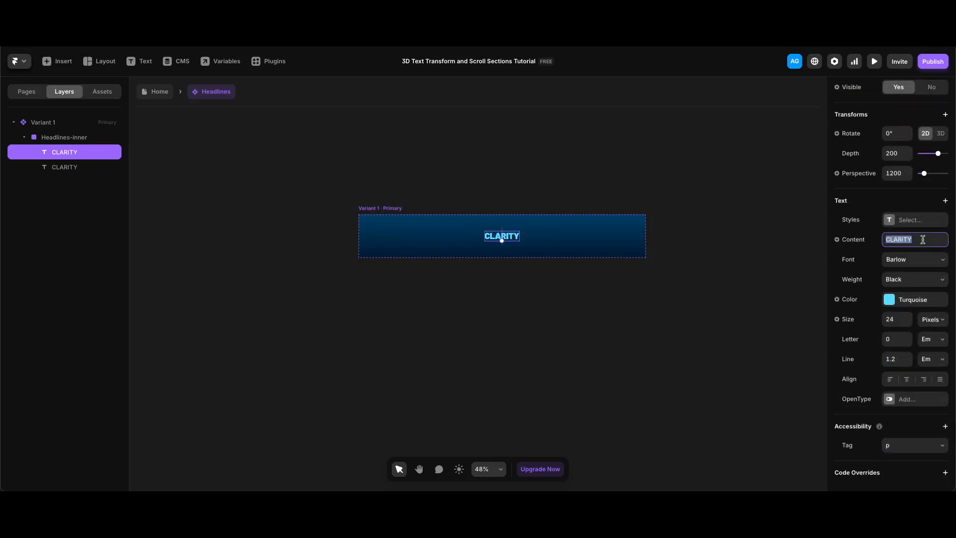
{"action": "type", "text": "NAVIGATION"}
{"action": "key", "text": "Return"}
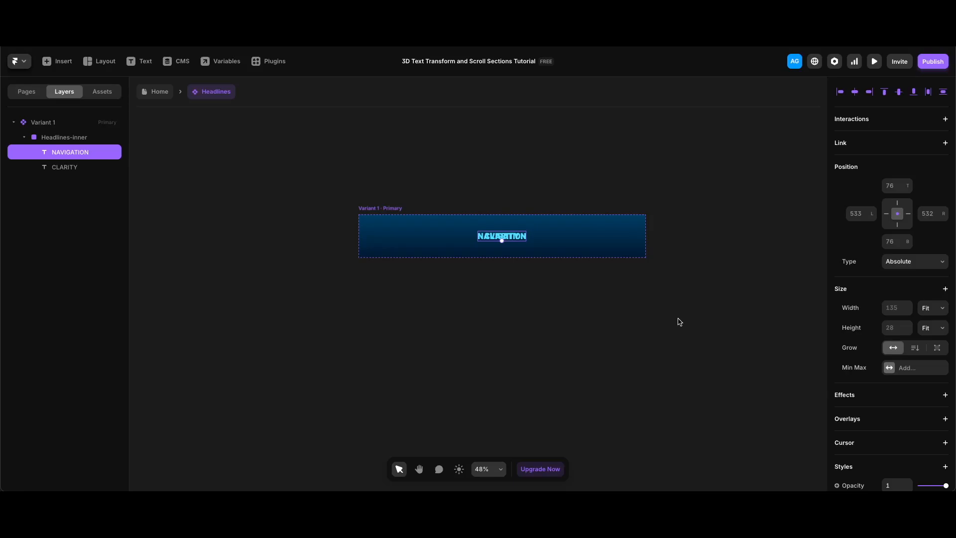
Step: Duplicate the NAVIGATION text and change the copy's content to RESPONSIVENESS
{"action": "key", "text": "super+d"}
{"action": "key", "text": "Return"}
{"action": "type", "text": "RESPONSIVENESS"}
{"action": "key", "text": "Return"}
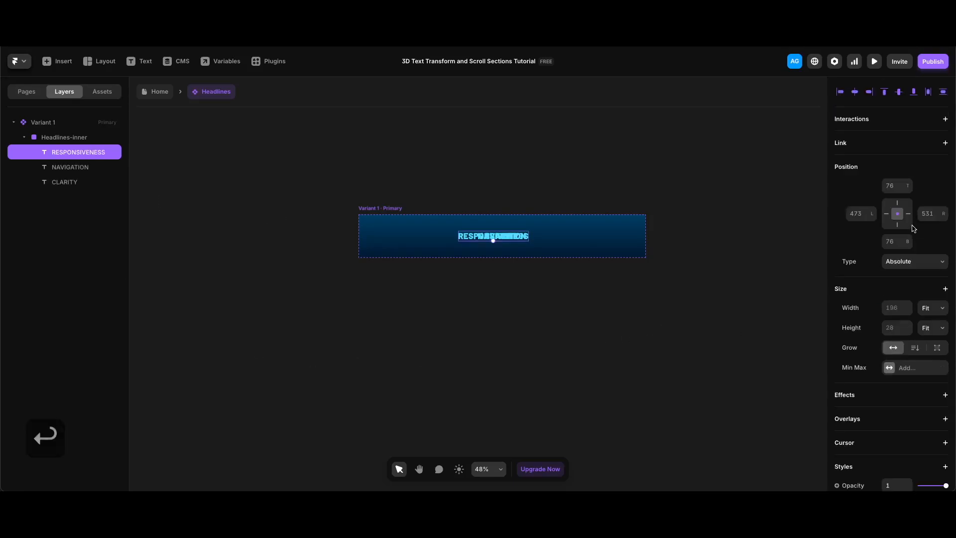
Step: Duplicate the RESPONSIVENESS text, change the copy's content to PERFORMANCE and centre it horizontally
{"action": "key", "text": "super+d"}
{"action": "key", "text": "Return"}
{"action": "type", "text": "PERFORMANCE"}
{"action": "key", "text": "Return"}
{"action": "left_click", "coordinate": [855, 91]}
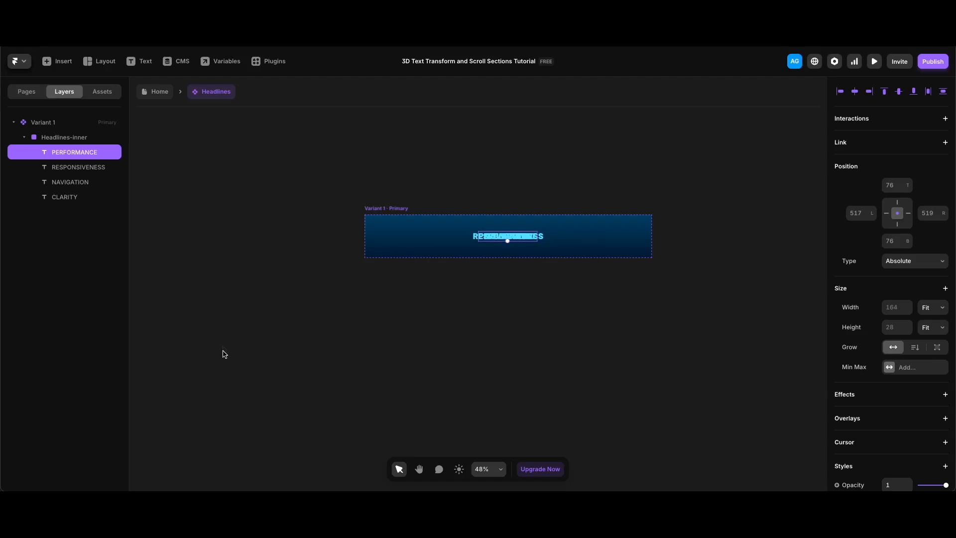
Step: Set the opacity of the NAVIGATION, RESPONSIVENESS and PERFORMANCE texts to 0
{"action": "left_click", "coordinate": [90, 183]}
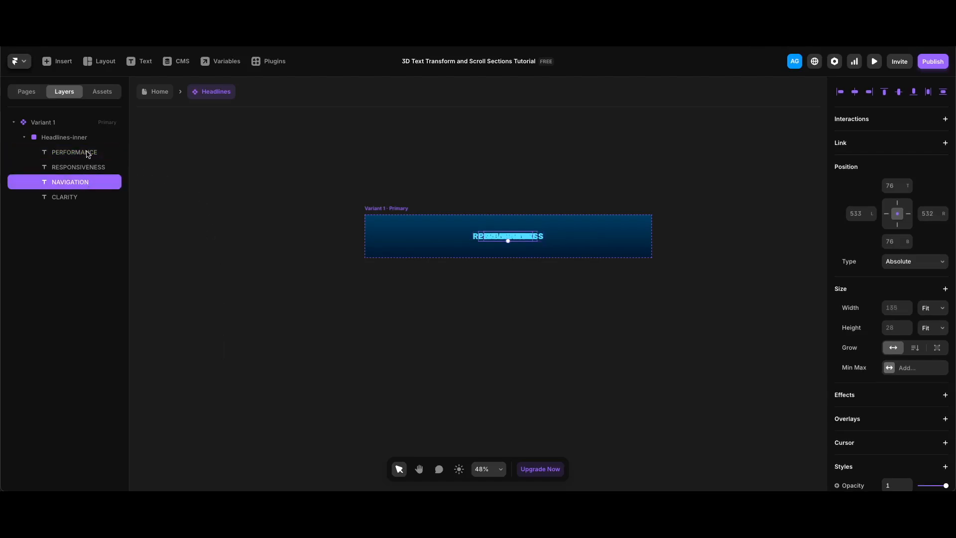
{"action": "left_click", "coordinate": [86, 155], "text": "shift"}
{"action": "left_click", "coordinate": [934, 439]}
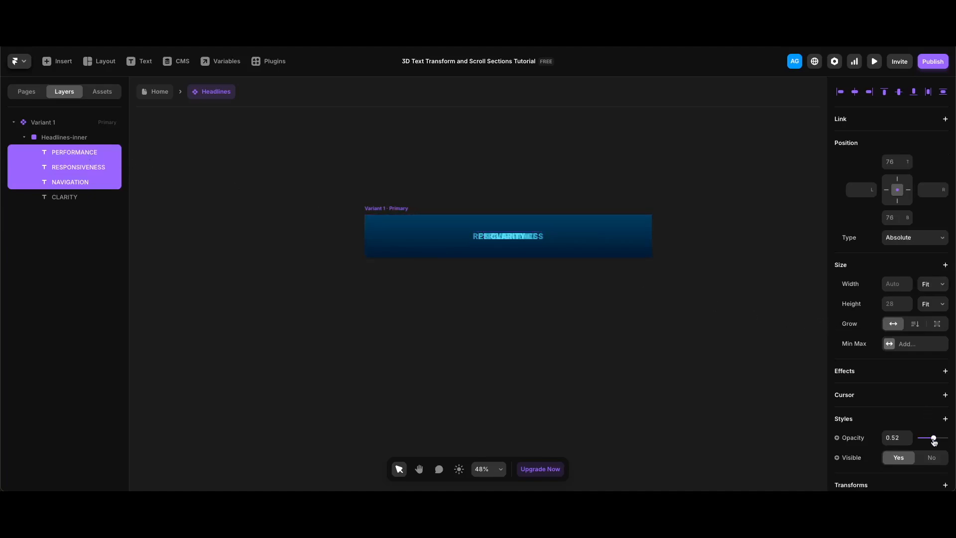
{"action": "left_click_drag", "start_coordinate": [934, 439], "coordinate": [800, 452]}
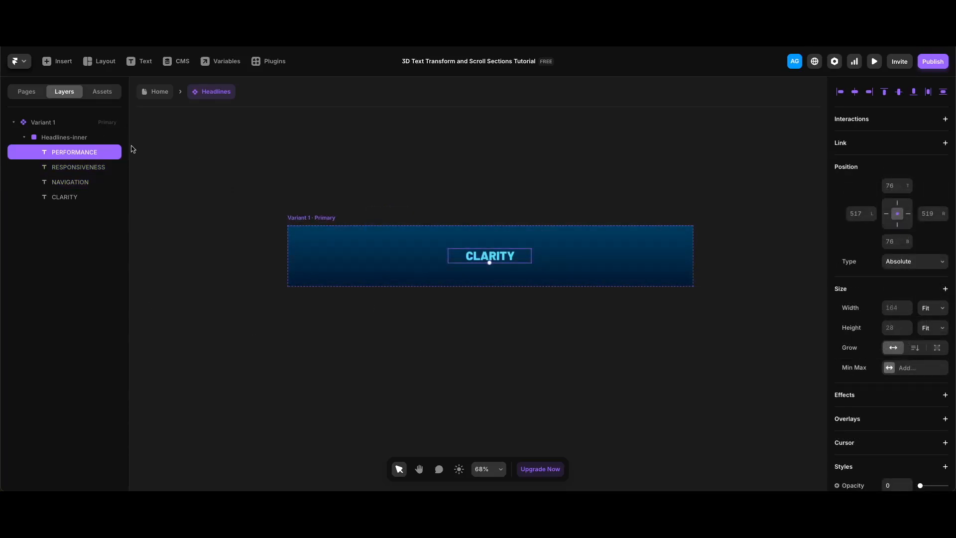
Step: Set the PERFORMANCE text's transform depth to 0 in the primary variant
{"action": "scroll", "coordinate": [857, 381], "scroll_direction": "down", "scroll_amount": 10}
{"action": "scroll", "coordinate": [876, 385], "scroll_direction": "up", "scroll_amount": 3}
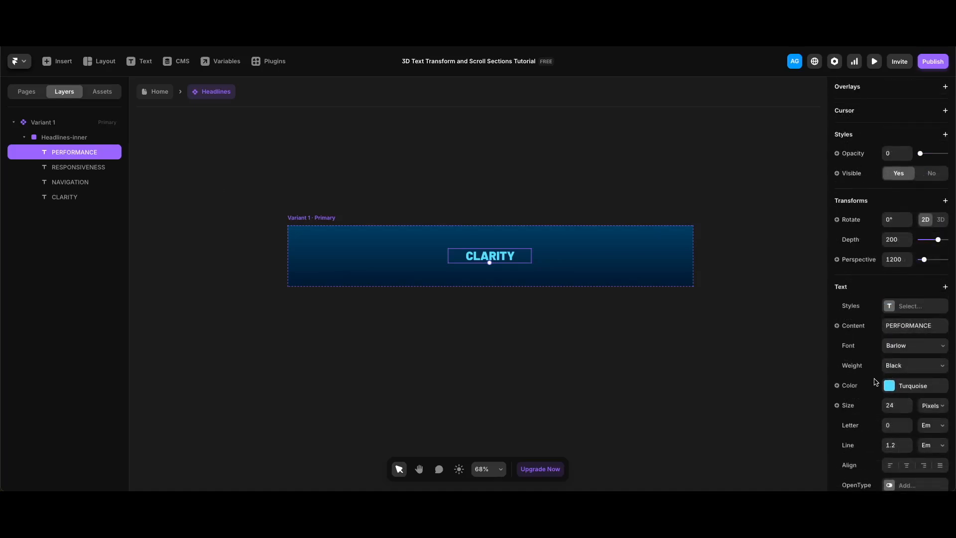
{"action": "left_click", "coordinate": [900, 240]}
{"action": "type", "text": "0"}
{"action": "key", "text": "Return"}
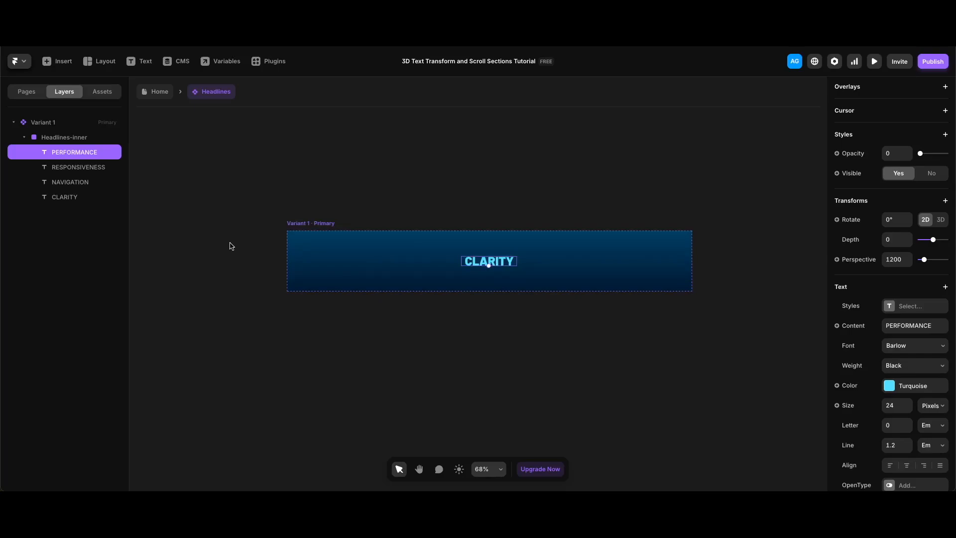
Step: Set the RESPONSIVENESS text's transform depth to 100 in the primary variant
{"action": "left_click", "coordinate": [92, 168]}
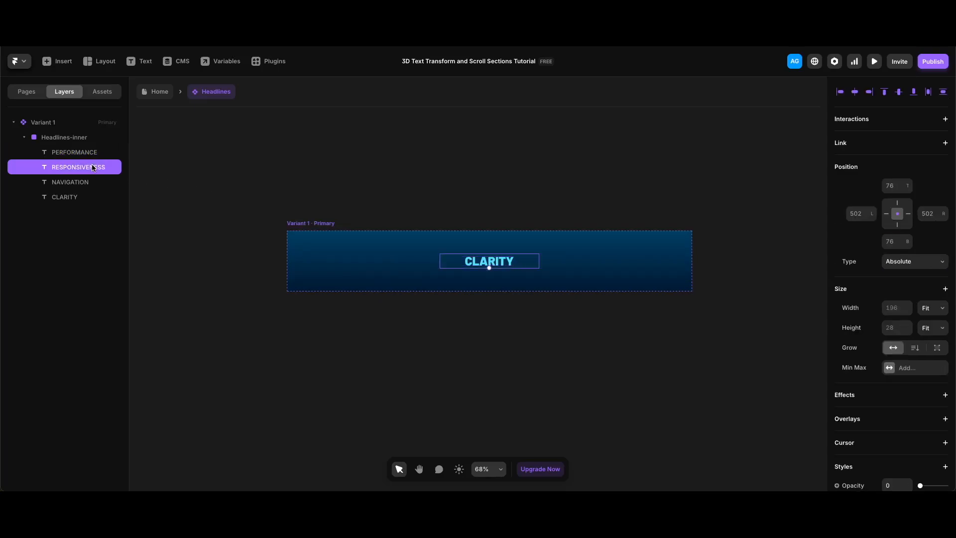
{"action": "scroll", "coordinate": [891, 264], "scroll_direction": "down", "scroll_amount": 6}
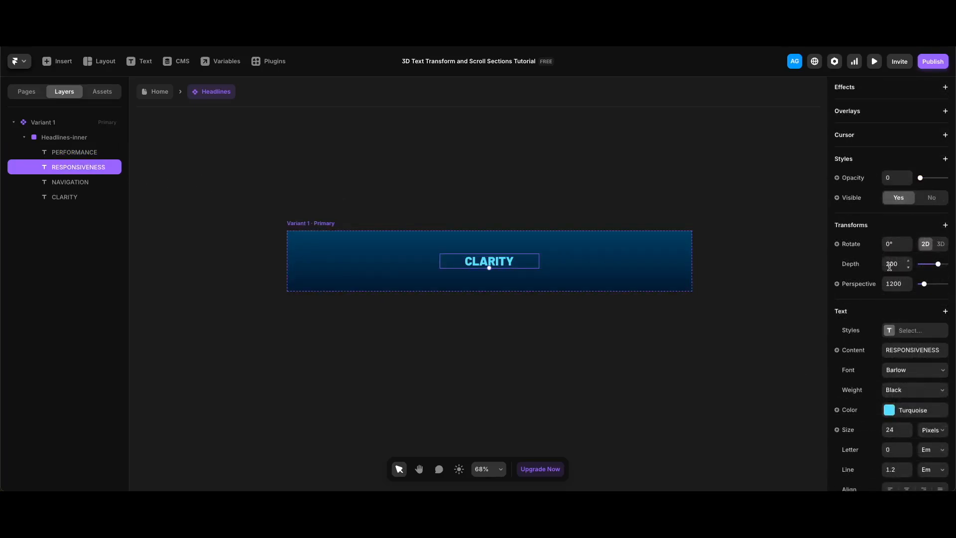
{"action": "left_click", "coordinate": [890, 266]}
{"action": "type", "text": "1"}
{"action": "key", "text": "Return"}
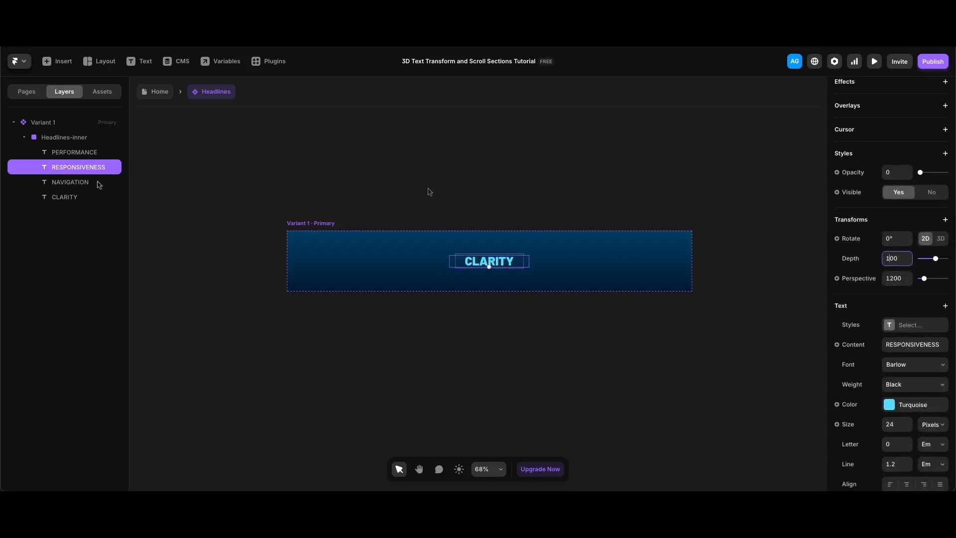
Step: Check the NAVIGATION text's depth and set the CLARITY text's transform depth to 300 in the primary variant
{"action": "left_click", "coordinate": [101, 186]}
{"action": "scroll", "coordinate": [848, 395], "scroll_direction": "down", "scroll_amount": 5}
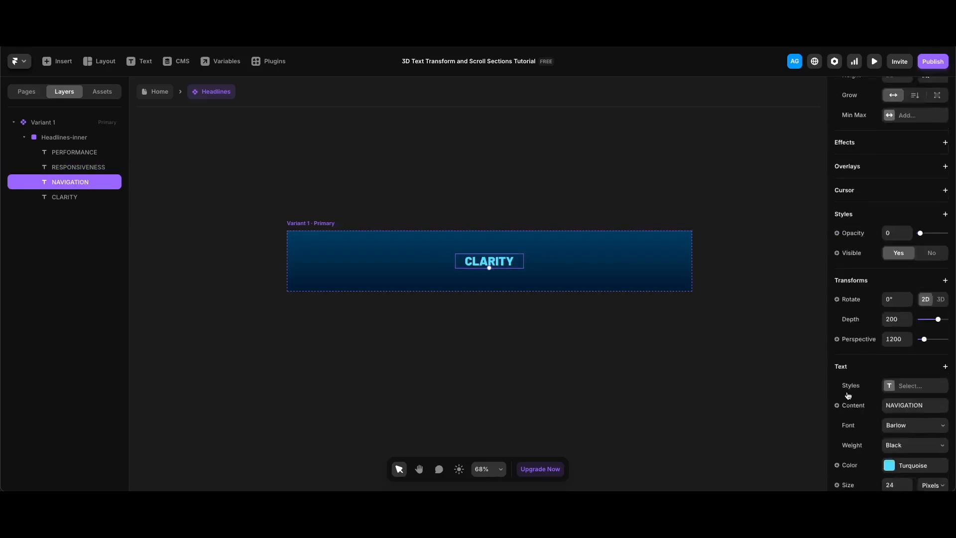
{"action": "scroll", "coordinate": [848, 396], "scroll_direction": "down", "scroll_amount": 3}
{"action": "left_click", "coordinate": [99, 196]}
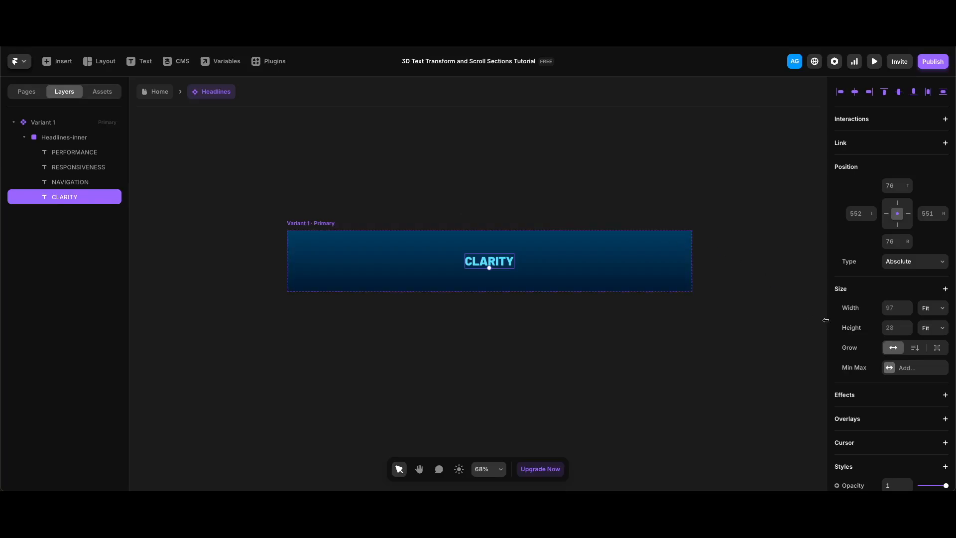
{"action": "scroll", "coordinate": [884, 351], "scroll_direction": "down", "scroll_amount": 5}
{"action": "left_click", "coordinate": [889, 288]}
{"action": "left_click_drag", "start_coordinate": [889, 290], "coordinate": [890, 292]}
{"action": "type", "text": "3"}
{"action": "key", "text": "Return"}
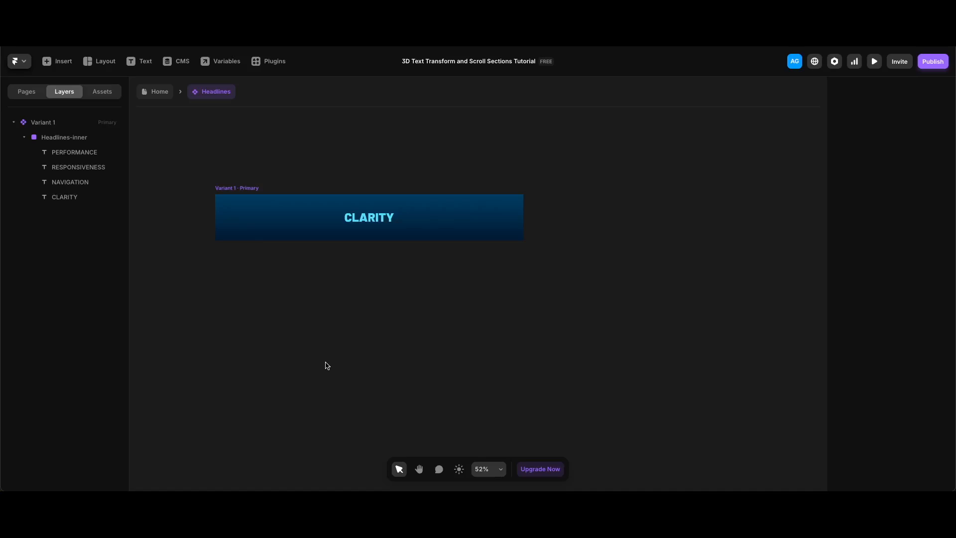
Step: Duplicate the primary variant and set the copy's Headlines-inner layer to a 3D X rotation of -30
{"action": "left_click", "coordinate": [245, 187]}
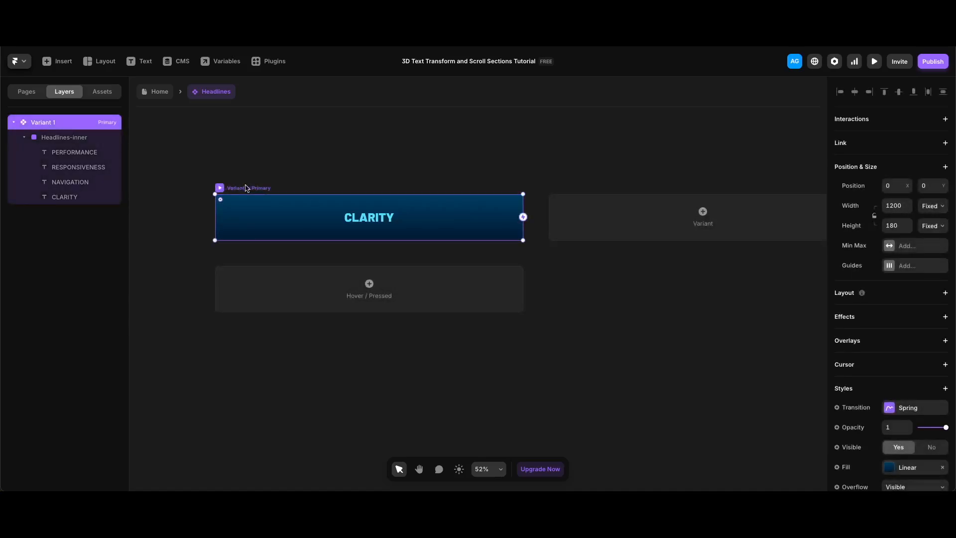
{"action": "key", "text": "super+d"}
{"action": "left_click", "coordinate": [99, 225]}
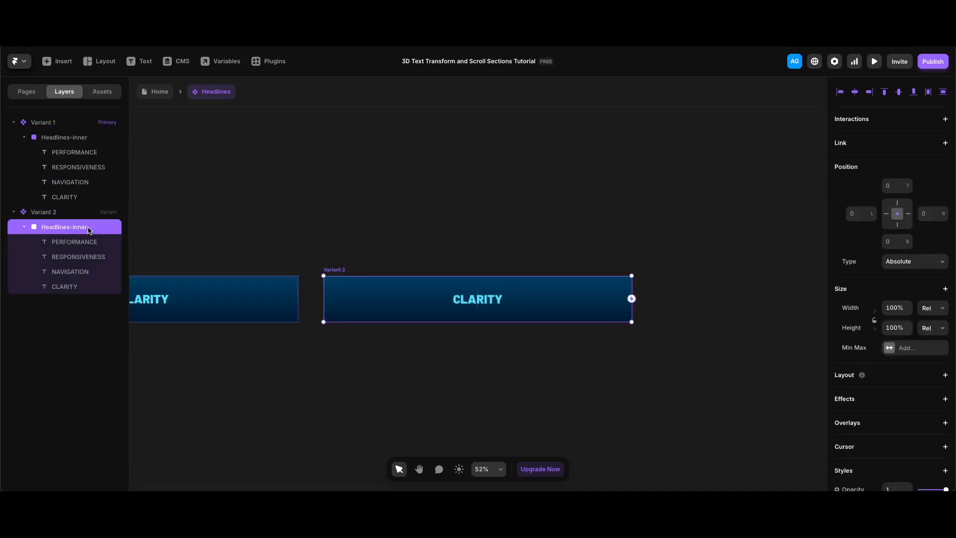
{"action": "scroll", "coordinate": [886, 299], "scroll_direction": "down", "scroll_amount": 7}
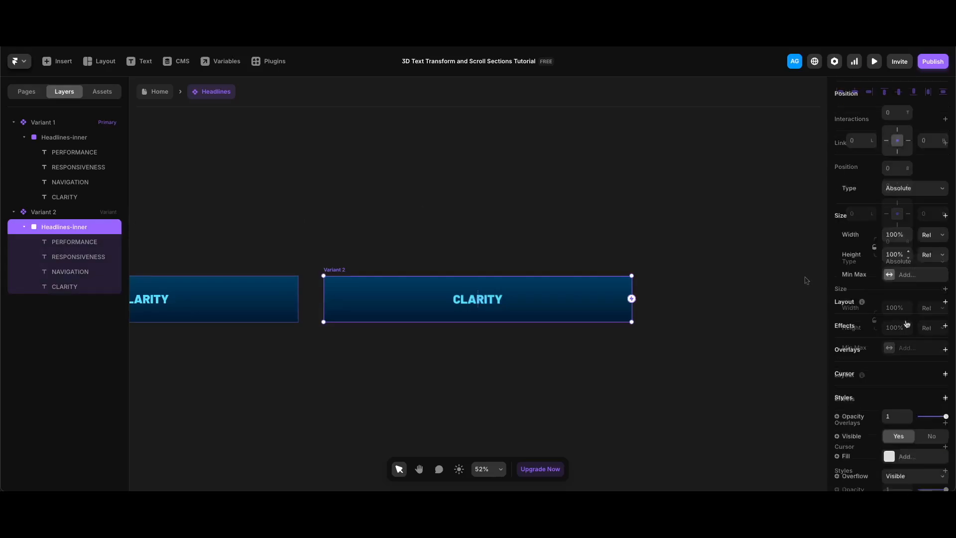
{"action": "left_click", "coordinate": [893, 351]}
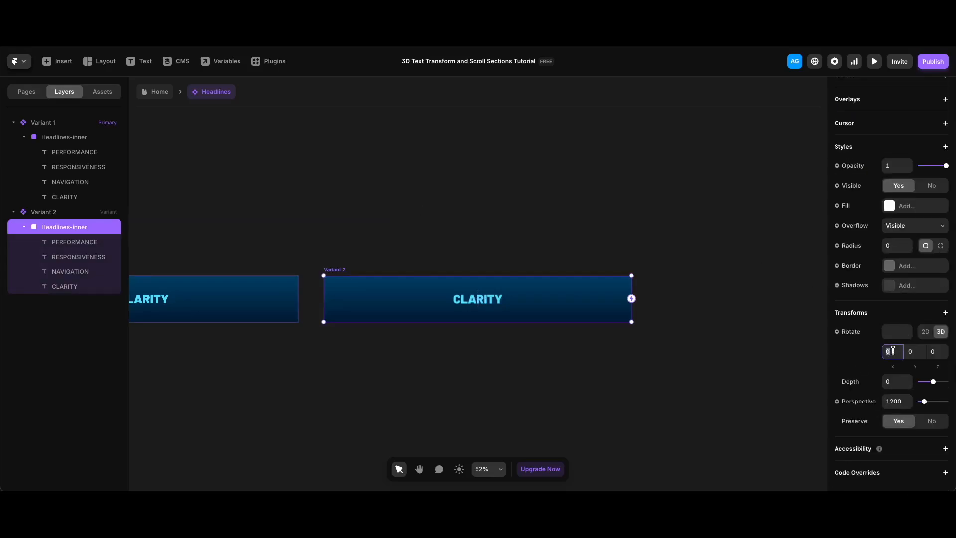
{"action": "type", "text": "-30"}
{"action": "key", "text": "Return"}
Step: Set the opacity of the PERFORMANCE, RESPONSIVENESS and NAVIGATION texts in Variant 2 to 1
{"action": "left_click", "coordinate": [94, 242]}
{"action": "left_click", "coordinate": [78, 274], "text": "shift"}
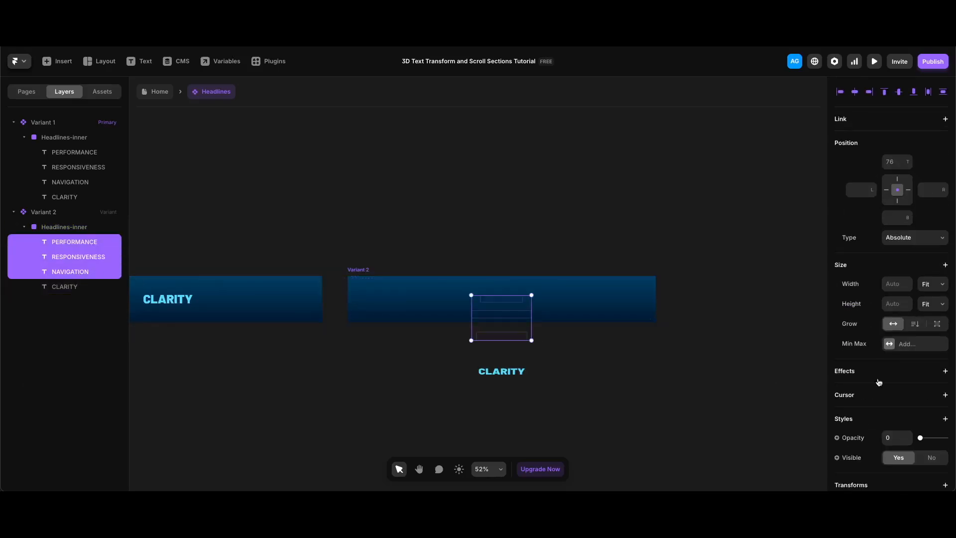
{"action": "left_click_drag", "start_coordinate": [921, 437], "coordinate": [947, 437]}
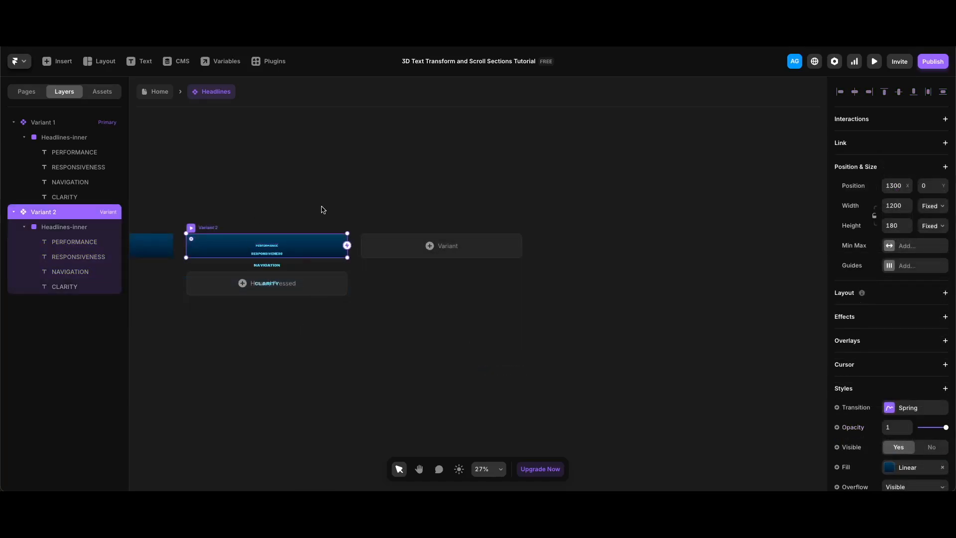
Step: Duplicate Variant 2 and place the copy directly below it at about X 1300, Y 562
{"action": "key", "text": "ctrl+d"}
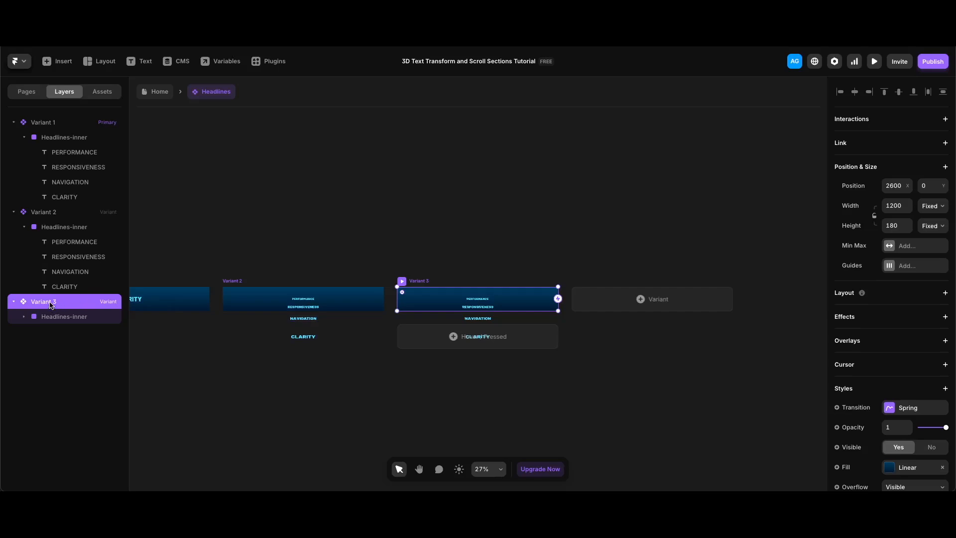
{"action": "scroll", "coordinate": [501, 245], "scroll_direction": "down", "scroll_amount": 2}
{"action": "left_click_drag", "start_coordinate": [453, 270], "coordinate": [321, 327]}
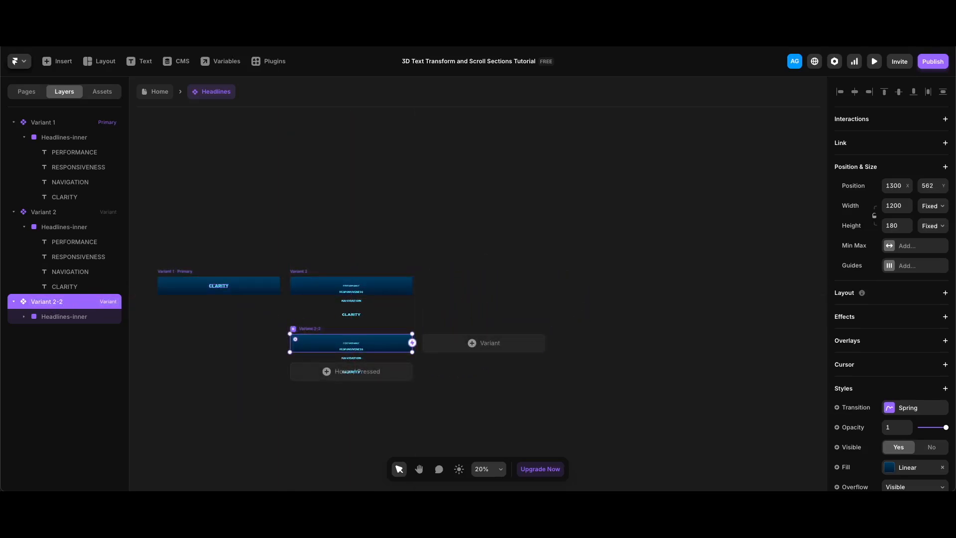
Step: Set the CLARITY text in Variant 2-2 to opacity 0 and transform depth 500
{"action": "scroll", "coordinate": [391, 309], "scroll_direction": "down", "scroll_amount": 1}
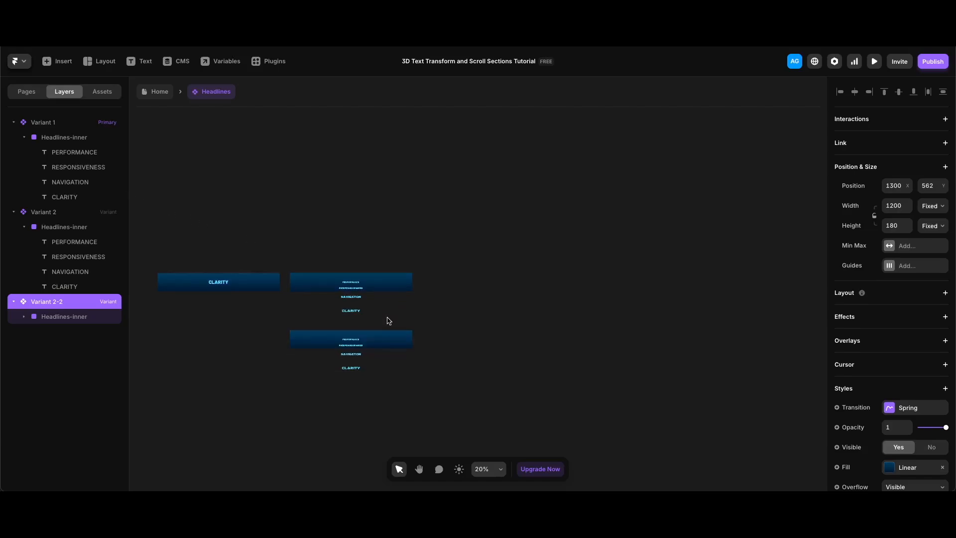
{"action": "left_click", "coordinate": [24, 316]}
{"action": "left_click", "coordinate": [65, 376]}
{"action": "left_click", "coordinate": [896, 342]}
{"action": "type", "text": "500"}
{"action": "key", "text": "Return"}
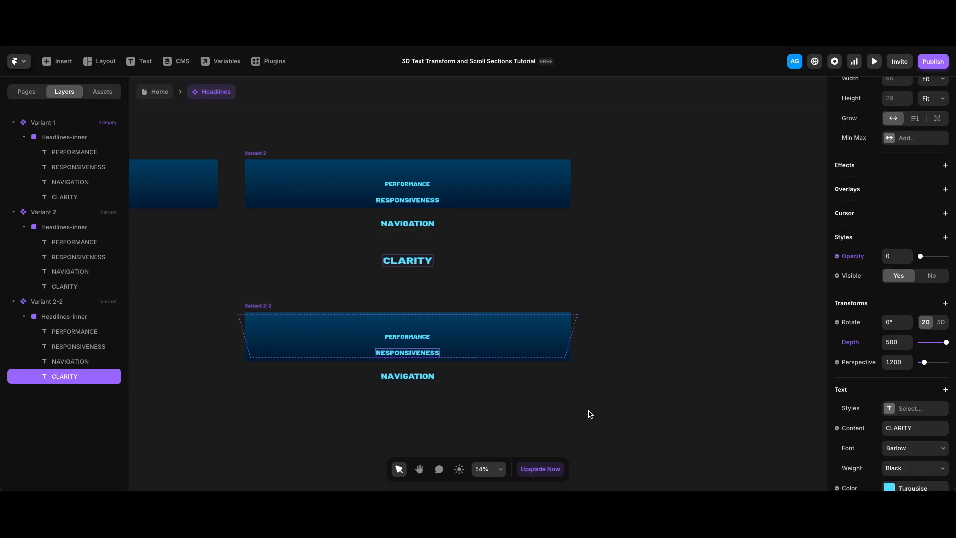
Step: Set the NAVIGATION text's transform depth to 300 in Variant 2-2
{"action": "left_click", "coordinate": [87, 361]}
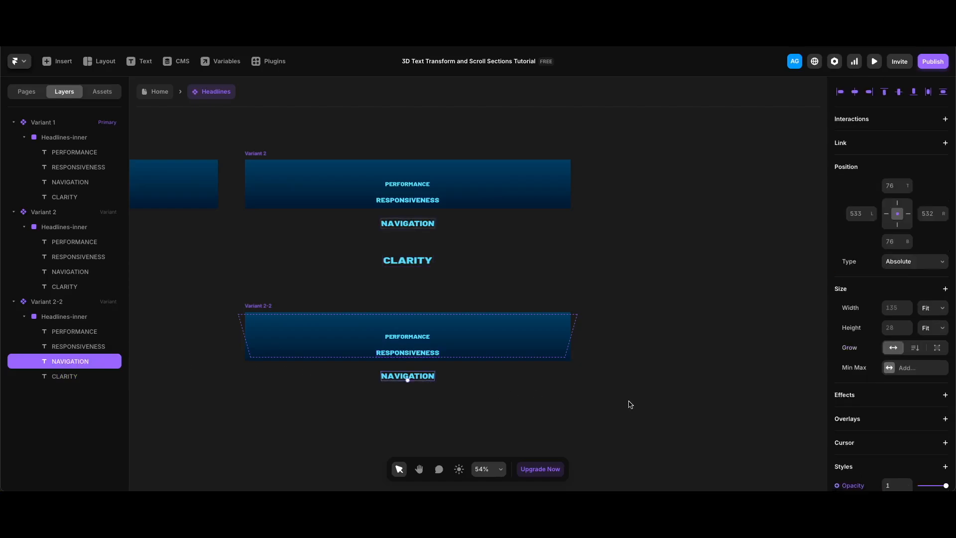
{"action": "scroll", "coordinate": [867, 373], "scroll_direction": "down", "scroll_amount": 8}
{"action": "left_click", "coordinate": [890, 155]}
{"action": "type", "text": "300"}
{"action": "key", "text": "Return"}
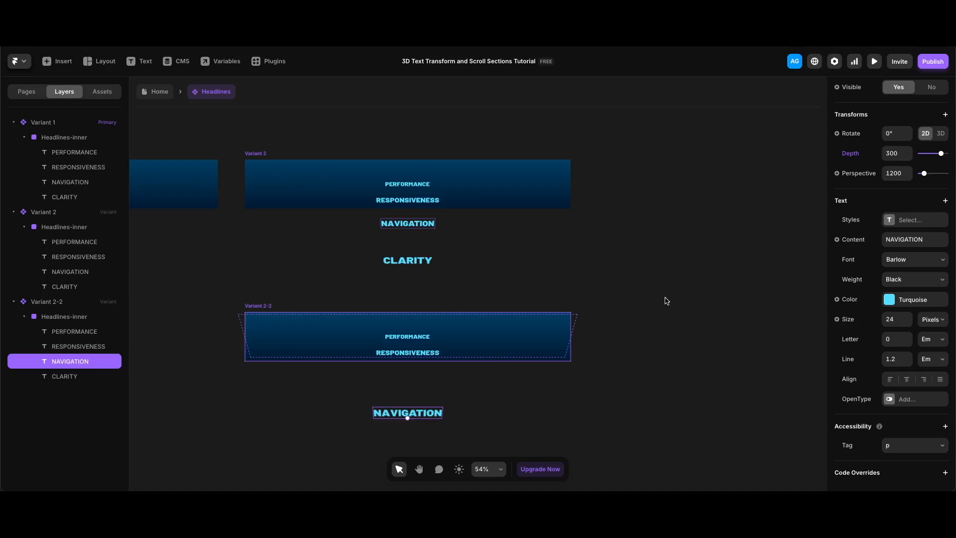
Step: Set the RESPONSIVENESS text's transform depth to 200 in Variant 2-2
{"action": "left_click", "coordinate": [89, 347]}
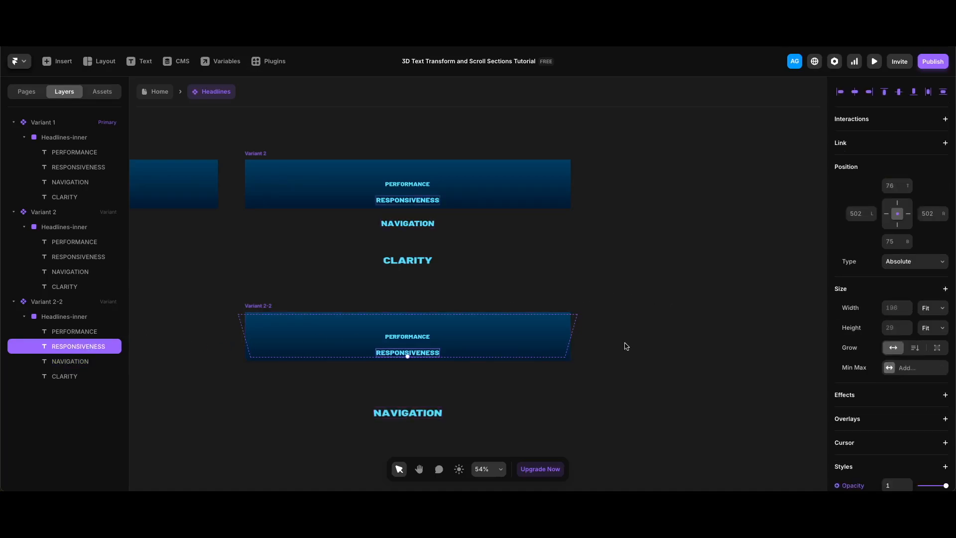
{"action": "scroll", "coordinate": [860, 358], "scroll_direction": "down", "scroll_amount": 5}
{"action": "left_click_drag", "start_coordinate": [884, 357], "coordinate": [889, 358]}
{"action": "type", "text": "200"}
{"action": "key", "text": "Return"}
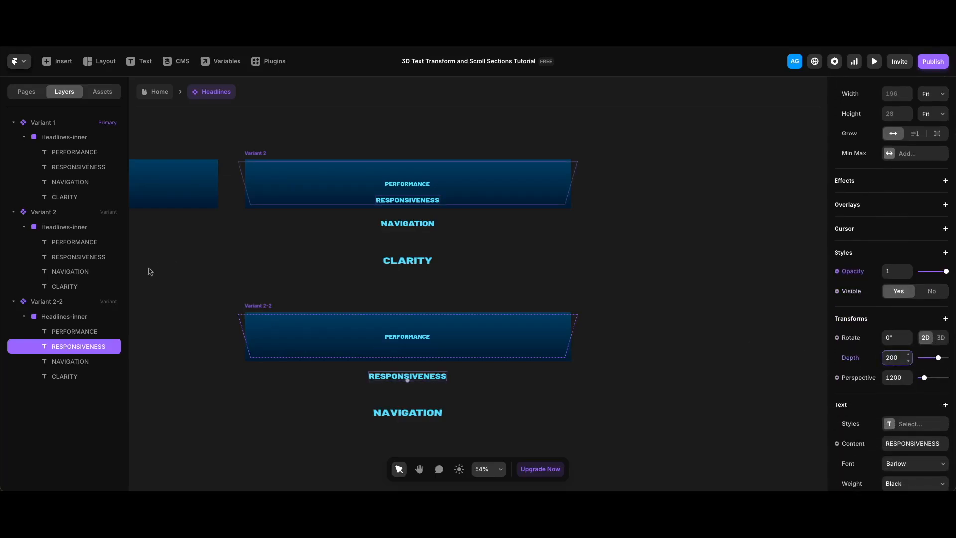
Step: Set the PERFORMANCE text's transform depth to 100 in Variant 2-2
{"action": "left_click", "coordinate": [75, 331]}
{"action": "scroll", "coordinate": [910, 370], "scroll_direction": "down", "scroll_amount": 5}
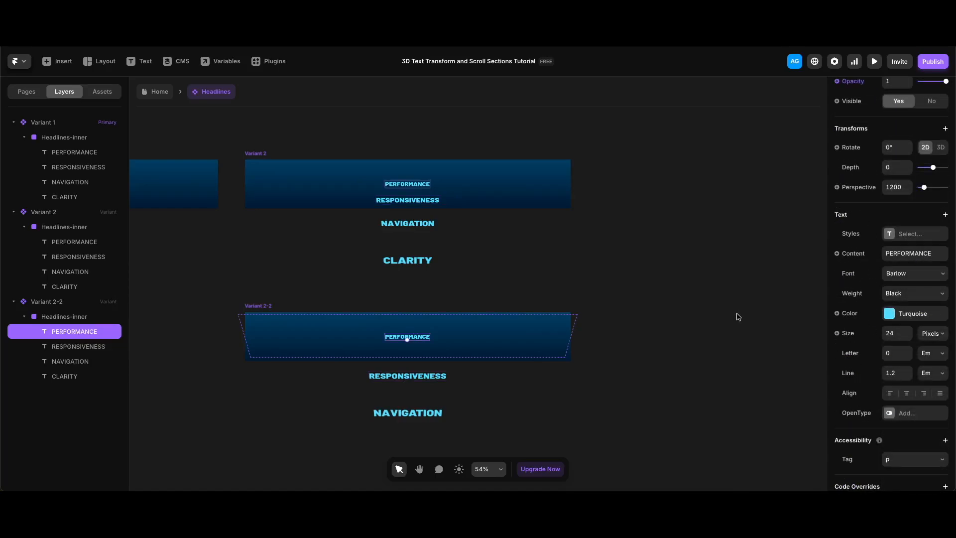
{"action": "left_click", "coordinate": [892, 167]}
{"action": "type", "text": "100"}
{"action": "key", "text": "Return"}
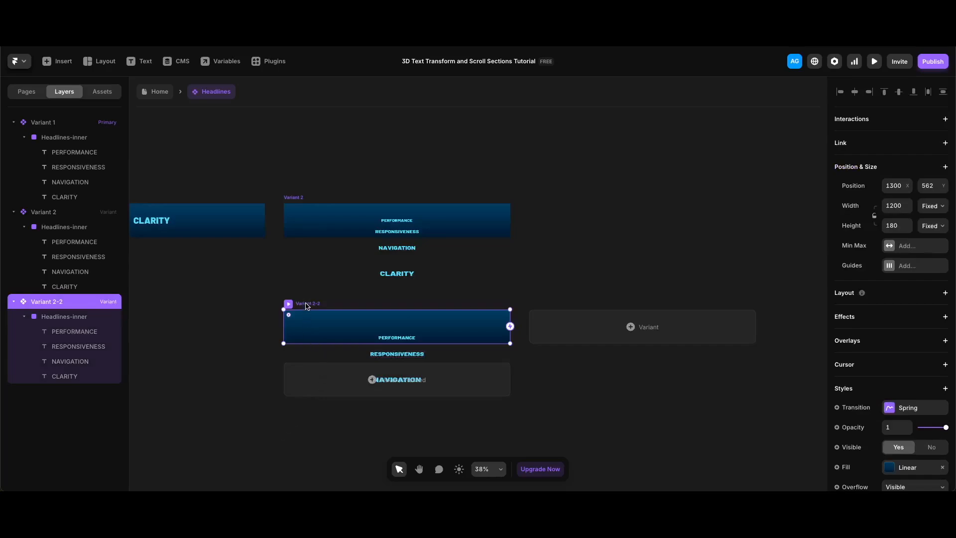
Step: Duplicate Variant 2-2 and place the copy directly below it at about X 1300, Y 1103
{"action": "key", "text": "ctrl+d"}
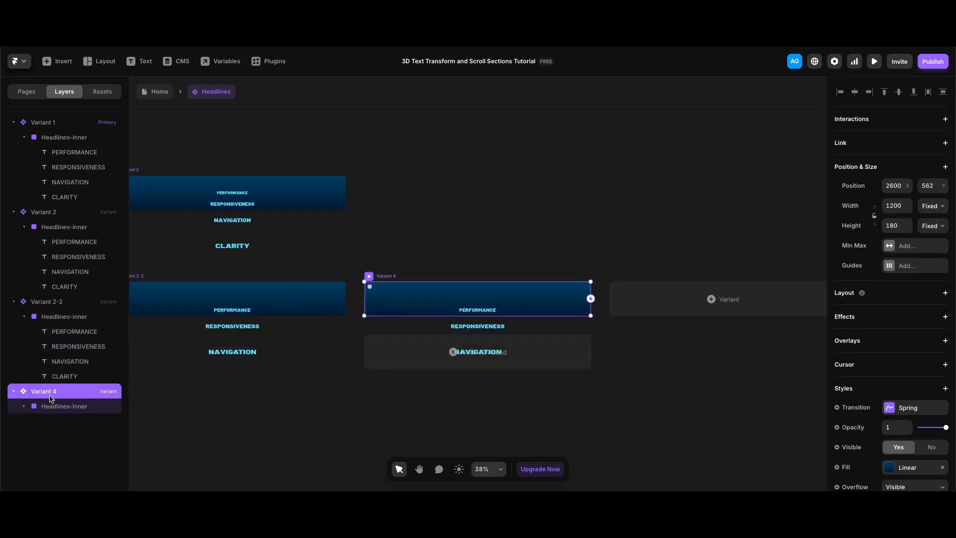
{"action": "left_click_drag", "start_coordinate": [368, 277], "coordinate": [144, 378]}
{"action": "scroll", "coordinate": [145, 379], "scroll_direction": "left", "scroll_amount": 4}
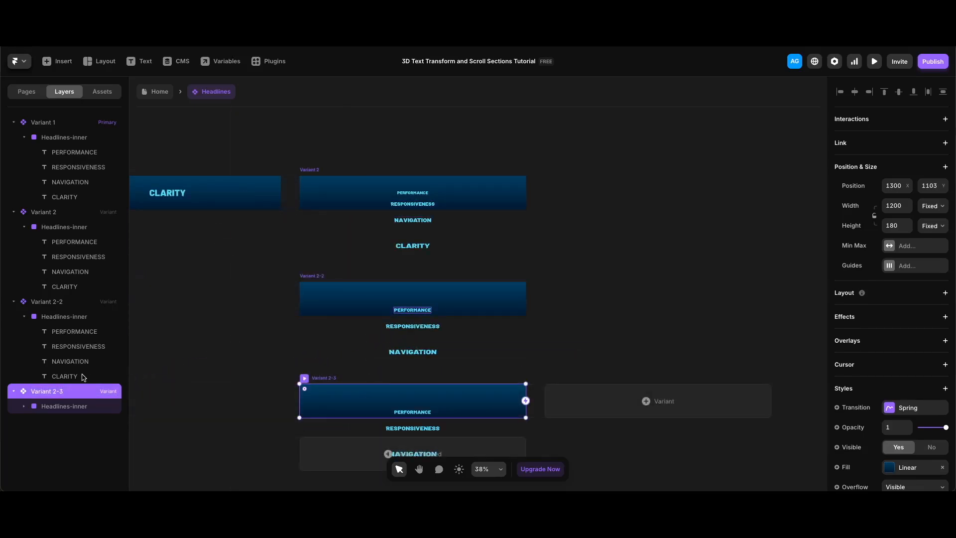
Step: Set the 3D X rotation of Headlines-inner to 0 in Variant 2-3
{"action": "left_click", "coordinate": [70, 407]}
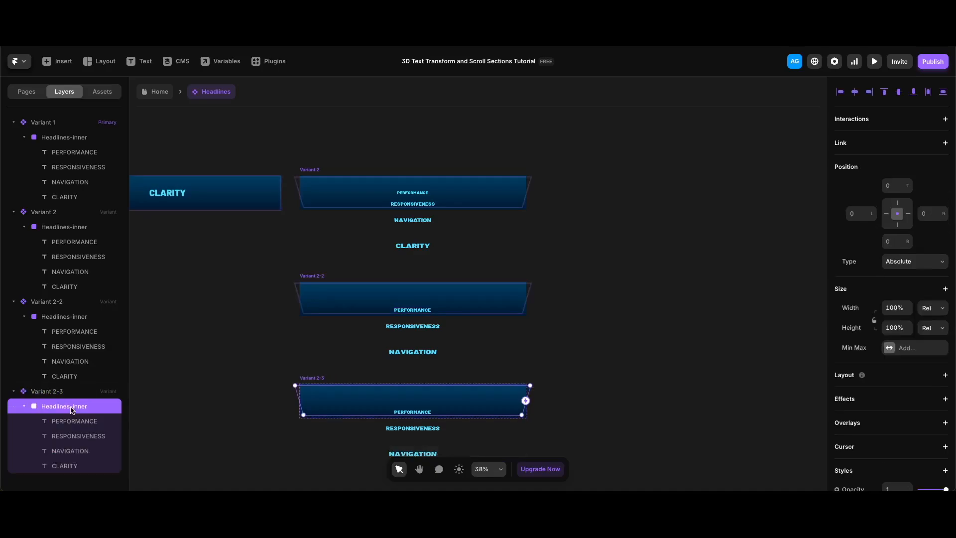
{"action": "scroll", "coordinate": [896, 348], "scroll_direction": "down", "scroll_amount": 6}
{"action": "left_click", "coordinate": [896, 350]}
{"action": "type", "text": "0"}
{"action": "key", "text": "Return"}
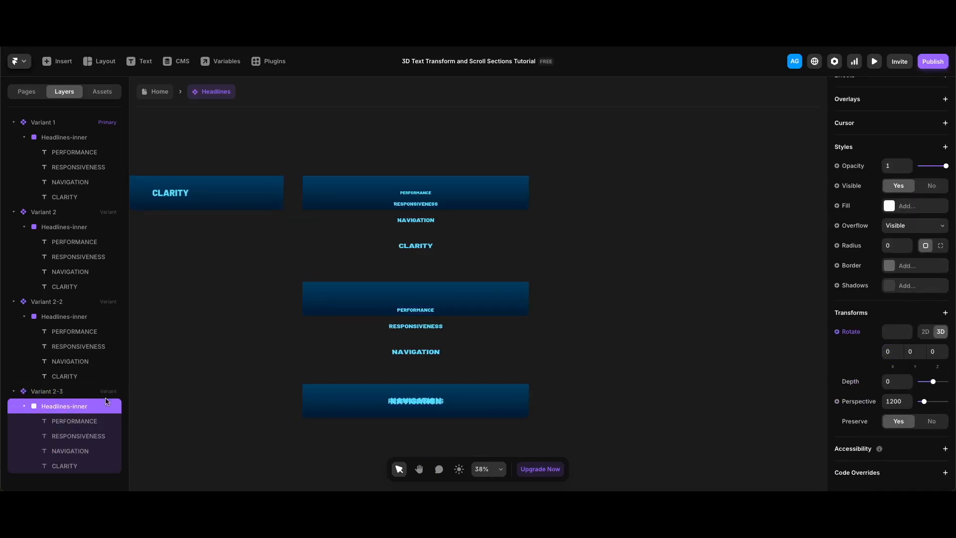
Step: Set the opacity of the PERFORMANCE and RESPONSIVENESS texts to 0 in Variant 2-3
{"action": "left_click", "coordinate": [79, 421]}
{"action": "left_click", "coordinate": [83, 435], "text": "shift"}
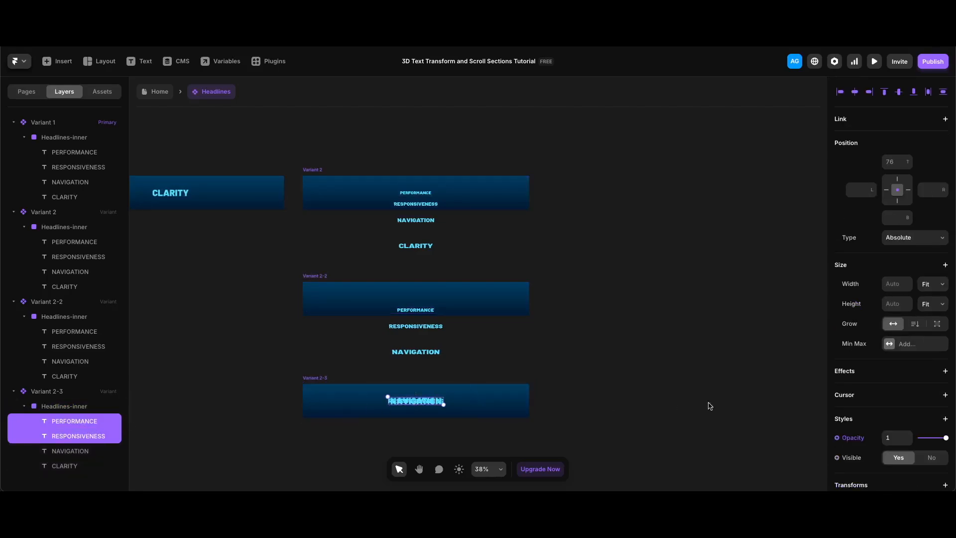
{"action": "scroll", "coordinate": [910, 374], "scroll_direction": "down", "scroll_amount": 4}
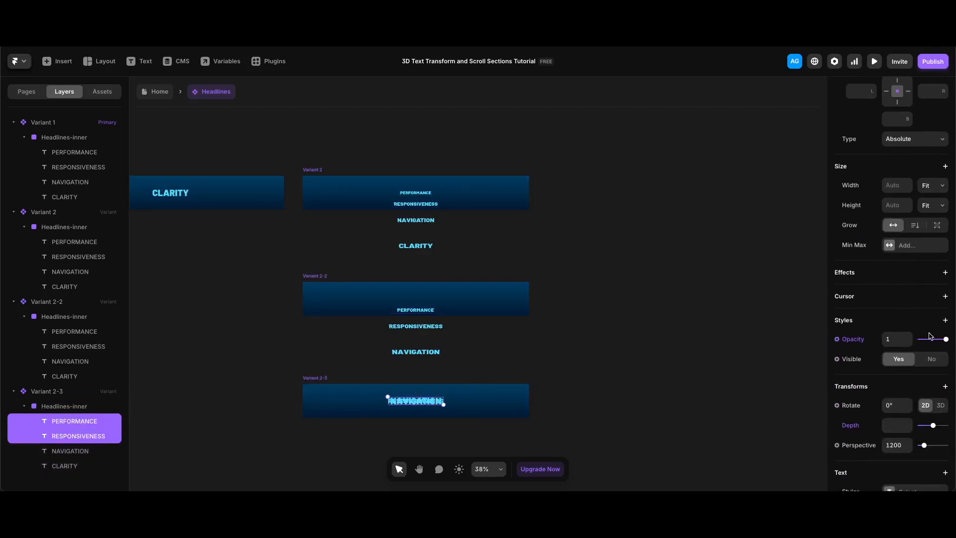
{"action": "left_click_drag", "start_coordinate": [945, 339], "coordinate": [877, 342]}
Step: Set the bounce of the primary Variant 1's spring transition to 0
{"action": "scroll", "coordinate": [319, 339], "scroll_direction": "left", "scroll_amount": 3}
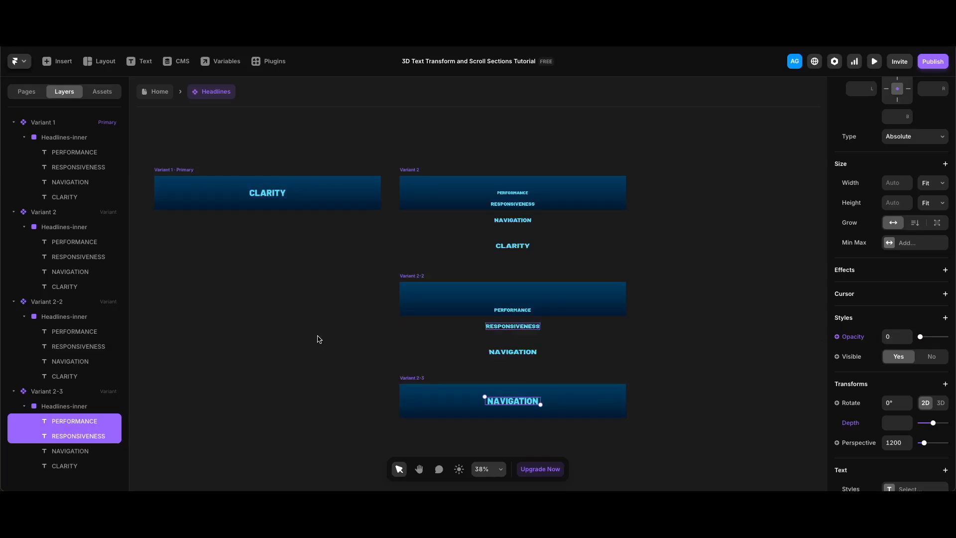
{"action": "left_click", "coordinate": [178, 171]}
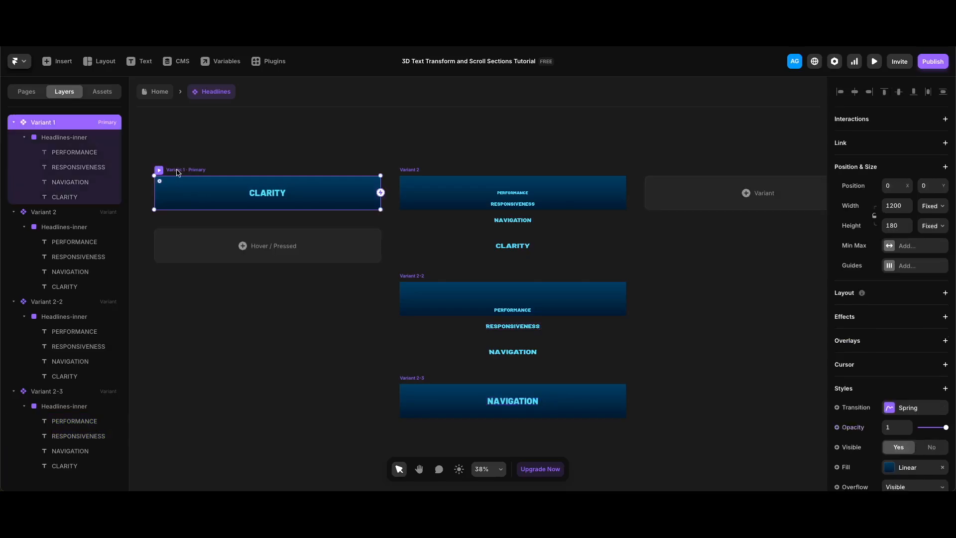
{"action": "left_click", "coordinate": [915, 408]}
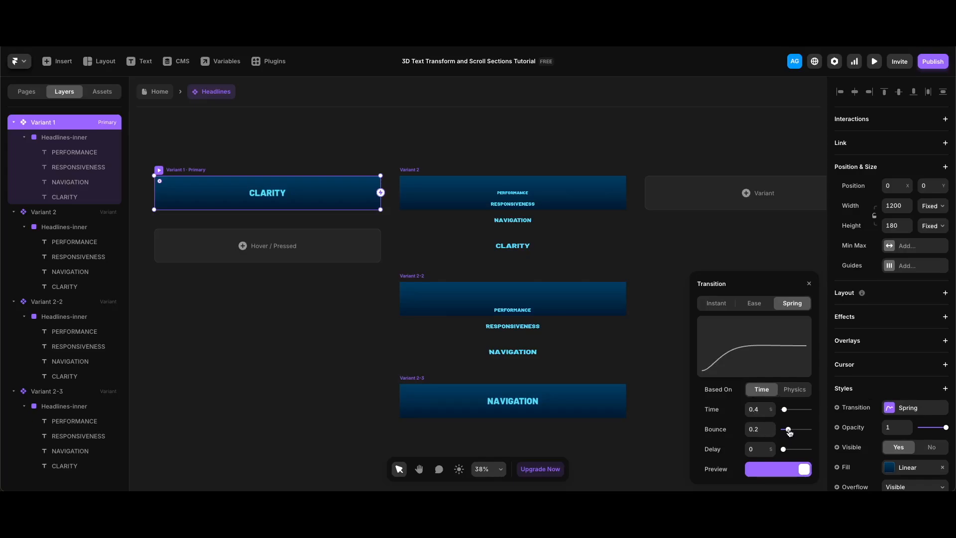
{"action": "left_click_drag", "start_coordinate": [789, 431], "coordinate": [782, 430]}
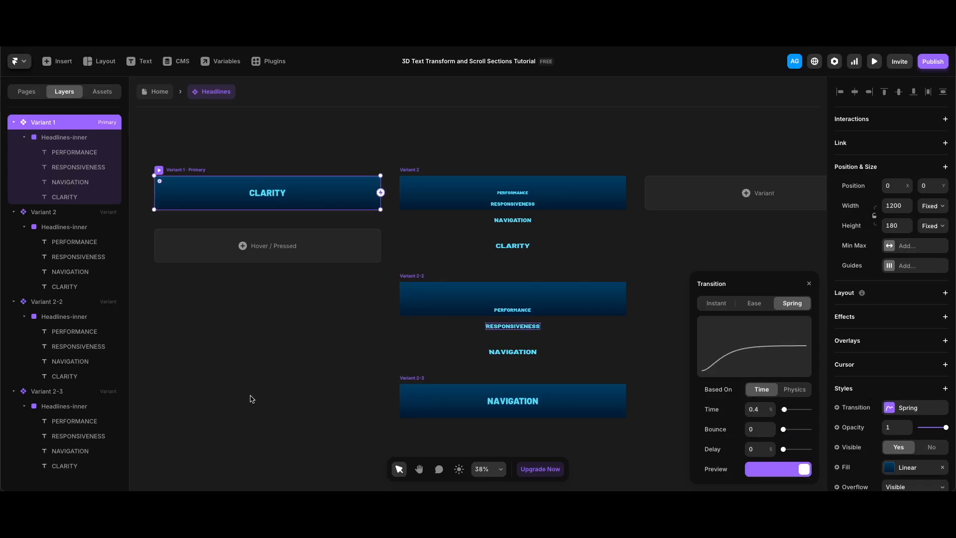
Step: Connect Variant 2 to Variant 2-2 with an Appear interaction delayed by 0.2 s
{"action": "left_click", "coordinate": [513, 199]}
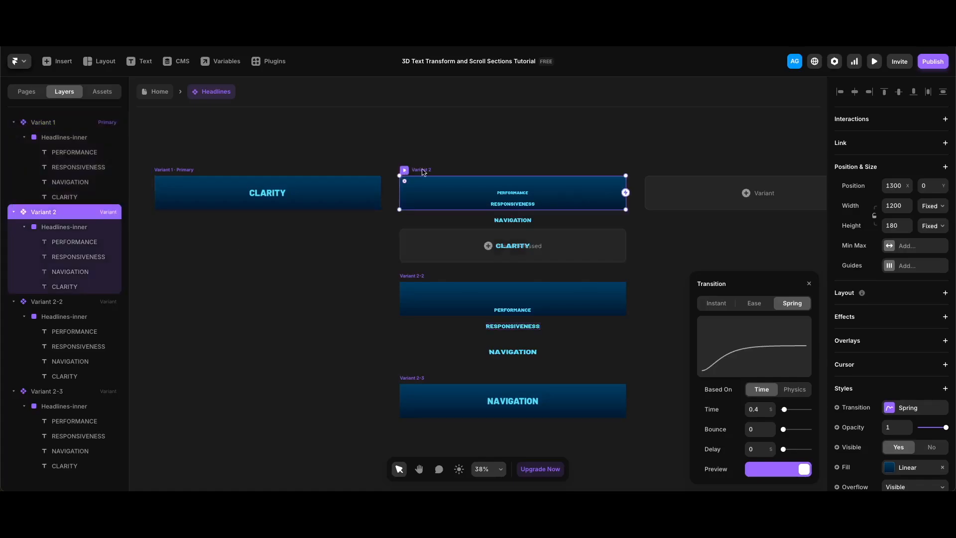
{"action": "left_click_drag", "start_coordinate": [626, 192], "coordinate": [488, 291]}
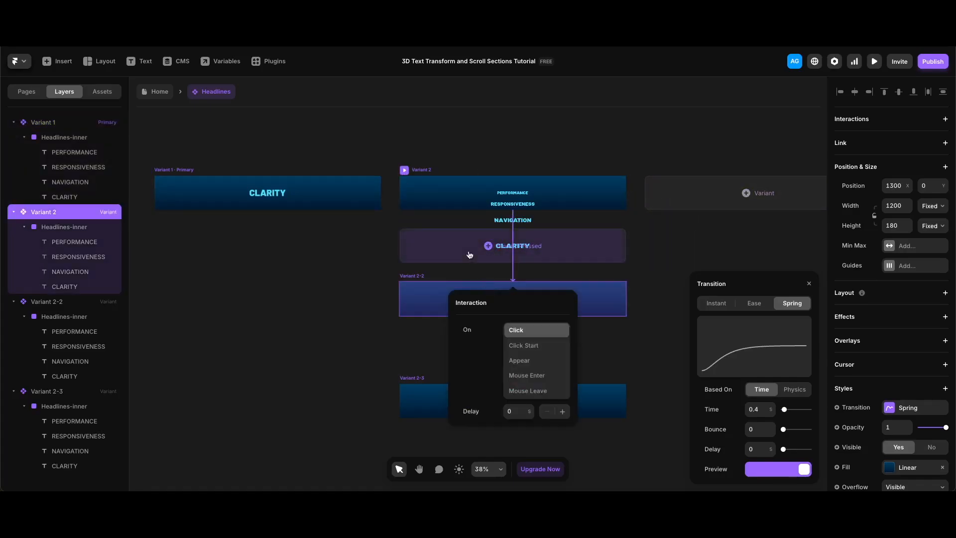
{"action": "left_click", "coordinate": [533, 365]}
{"action": "left_click", "coordinate": [515, 412]}
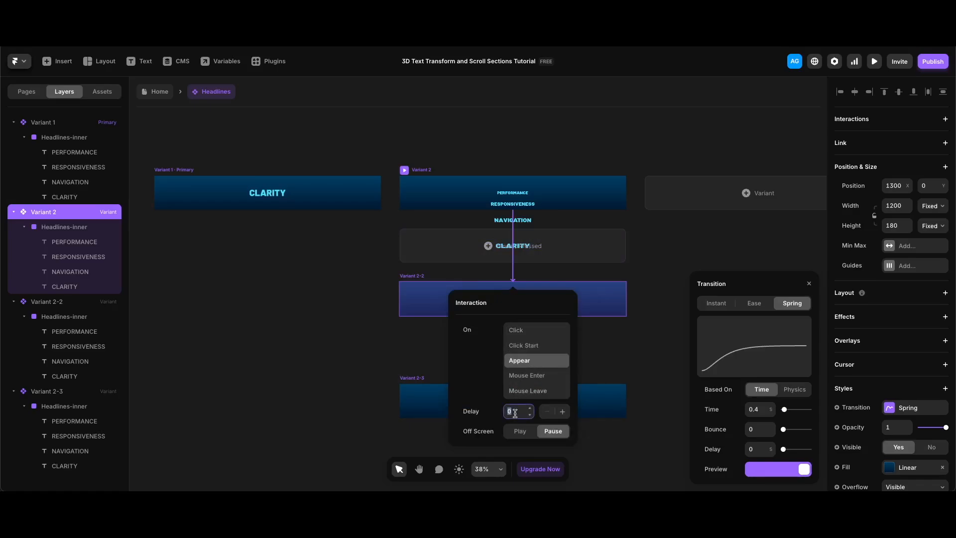
{"action": "type", "text": ".2"}
Step: Connect Variant 2-2 to Variant 2-3 with an Appear interaction delayed by 0.2 s
{"action": "scroll", "coordinate": [412, 199], "scroll_direction": "down", "scroll_amount": 3}
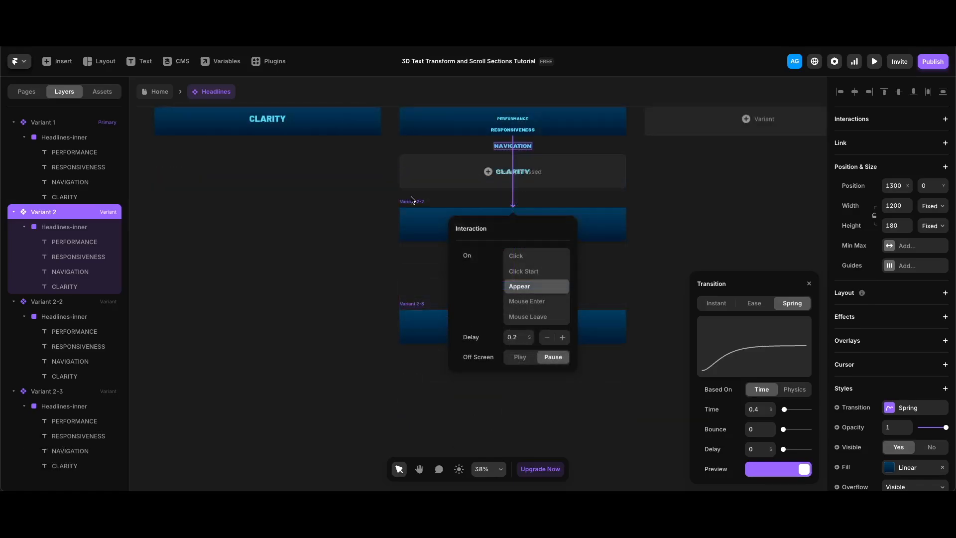
{"action": "left_click", "coordinate": [409, 203]}
{"action": "left_click", "coordinate": [409, 202]}
{"action": "left_click_drag", "start_coordinate": [626, 225], "coordinate": [523, 324]}
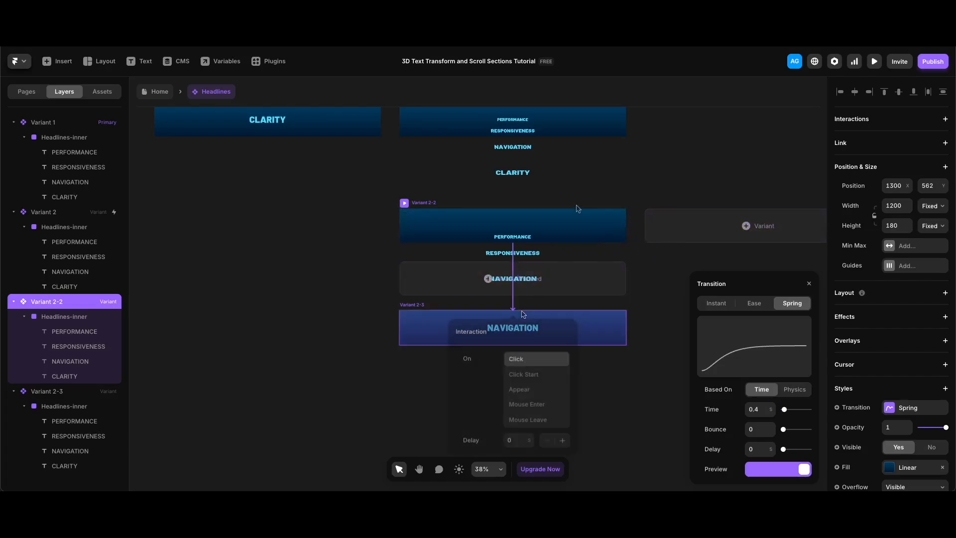
{"action": "left_click", "coordinate": [519, 389]}
{"action": "left_click", "coordinate": [512, 440]}
{"action": "type", "text": ".2"}
{"action": "key", "text": "Return"}
Step: Return to the Home page and duplicate the Trigger section inside Outer Wrap
{"action": "double_click", "coordinate": [306, 345]}
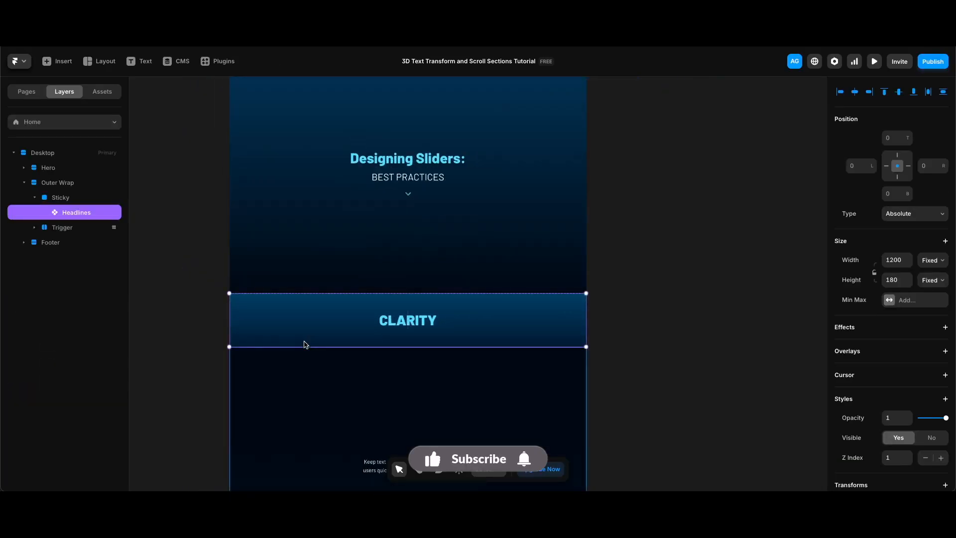
{"action": "scroll", "coordinate": [305, 345], "scroll_direction": "down", "scroll_amount": 1}
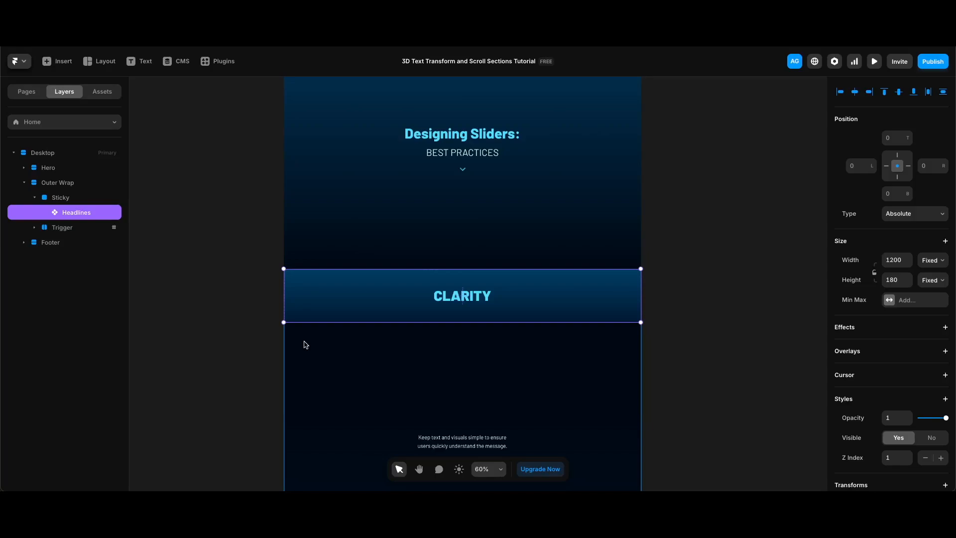
{"action": "left_click", "coordinate": [305, 345]}
{"action": "scroll", "coordinate": [305, 344], "scroll_direction": "down", "scroll_amount": 5}
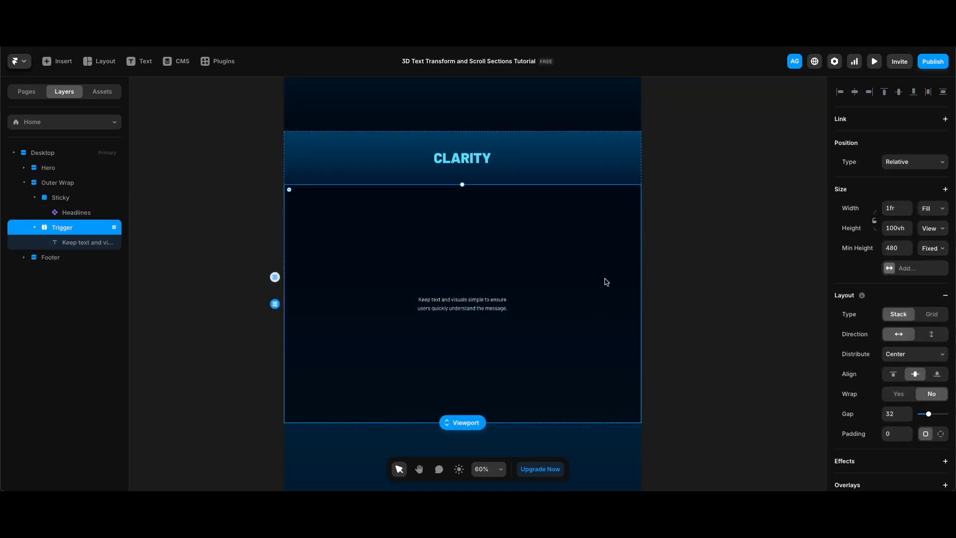
{"action": "scroll", "coordinate": [606, 282], "scroll_direction": "down", "scroll_amount": 3}
{"action": "key", "text": "super+d"}
{"action": "scroll", "coordinate": [647, 309], "scroll_direction": "down", "scroll_amount": 3}
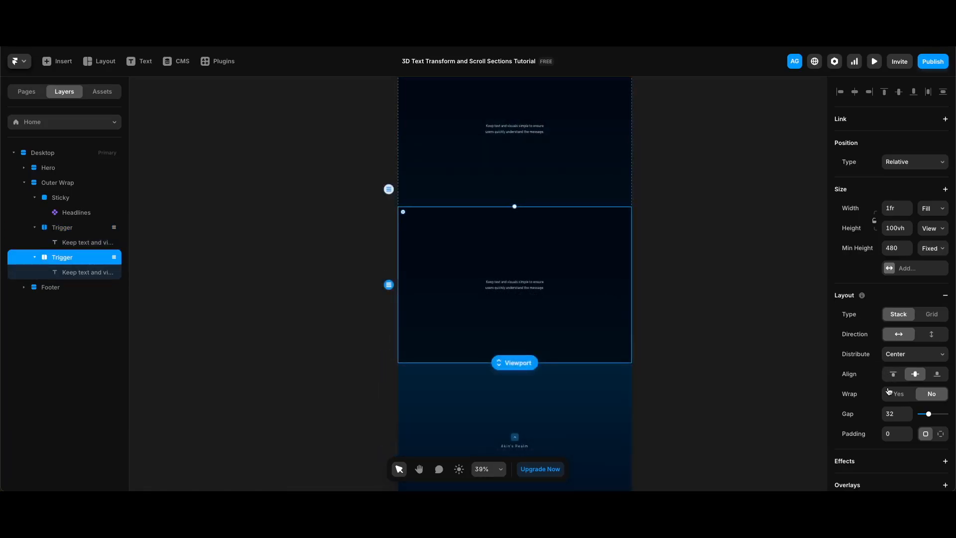
Step: Name the duplicated Trigger's scroll section 2
{"action": "scroll", "coordinate": [889, 392], "scroll_direction": "down", "scroll_amount": 7}
{"action": "left_click", "coordinate": [900, 400]}
{"action": "type", "text": "2"}
{"action": "key", "text": "Return"}
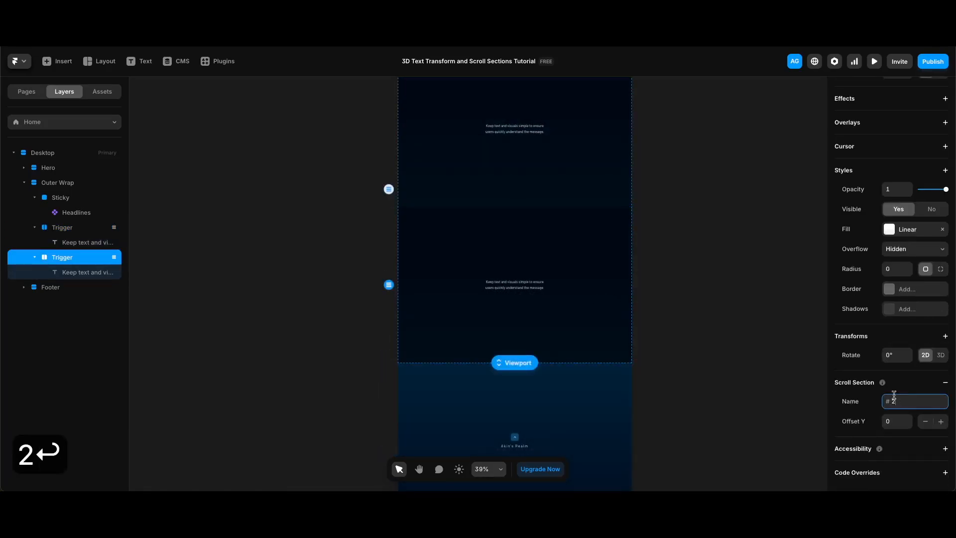
Step: Replace the second Trigger's text with "Use clear arrows, dots, or gestures to help users navigate effortlessly."
{"action": "left_click", "coordinate": [94, 272]}
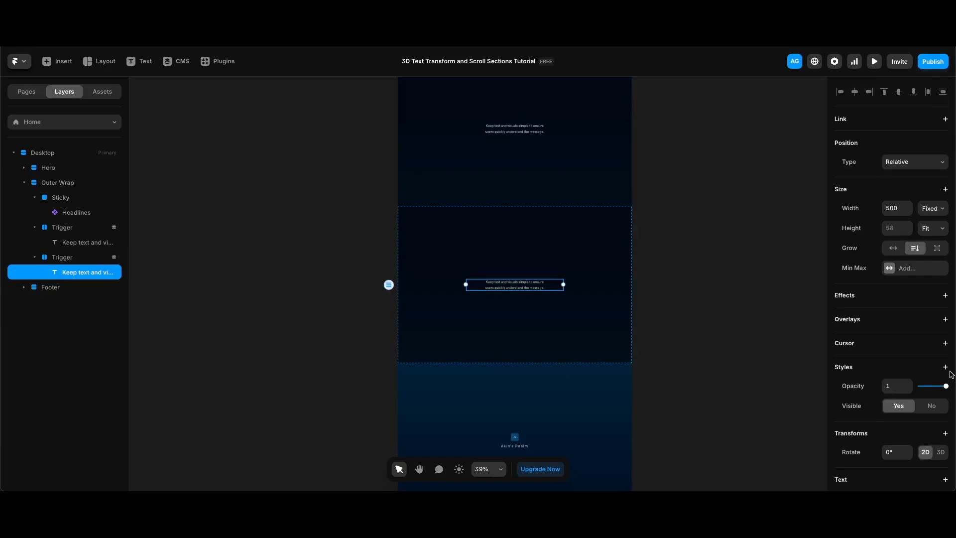
{"action": "scroll", "coordinate": [936, 379], "scroll_direction": "down", "scroll_amount": 7}
{"action": "left_click", "coordinate": [919, 166]}
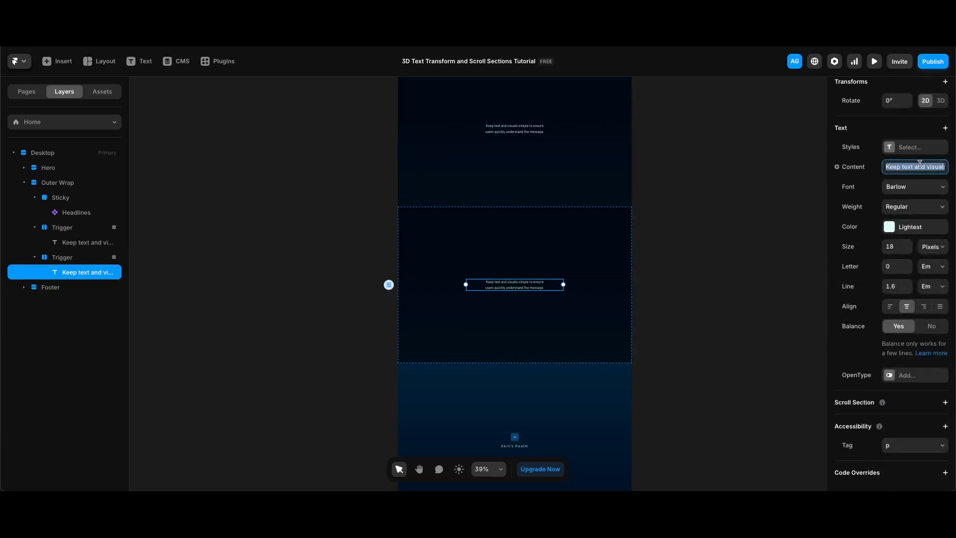
{"action": "type", "text": "Use clear arrows, dots, or gestures to help users navigate effortlessly."}
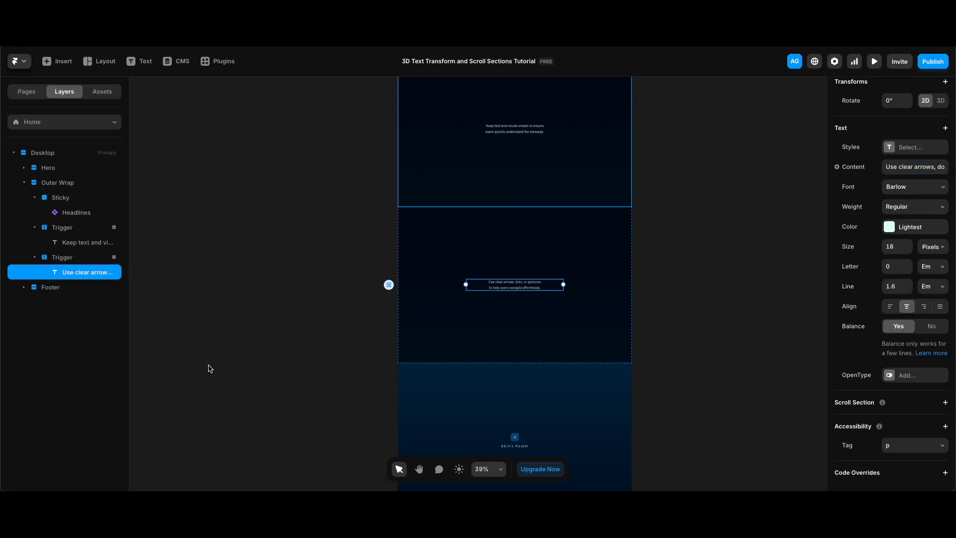
Step: Duplicate the second Trigger and set the copy's text to "Ensure the slider adapts smoothly to different screen sizes and devices."
{"action": "left_click", "coordinate": [62, 257]}
{"action": "key", "text": "super+d"}
{"action": "left_click", "coordinate": [94, 302]}
{"action": "left_click", "coordinate": [916, 167]}
{"action": "type", "text": "Ensure the slider adapts smoothly to different screen sizes and devices."}
Step: Duplicate the third Trigger and replace the copy's text with the copied sentence starting "Optimize images and"
{"action": "left_click", "coordinate": [65, 287]}
{"action": "key", "text": "super+d"}
{"action": "left_click", "coordinate": [923, 168]}
{"action": "key", "text": "super+v"}
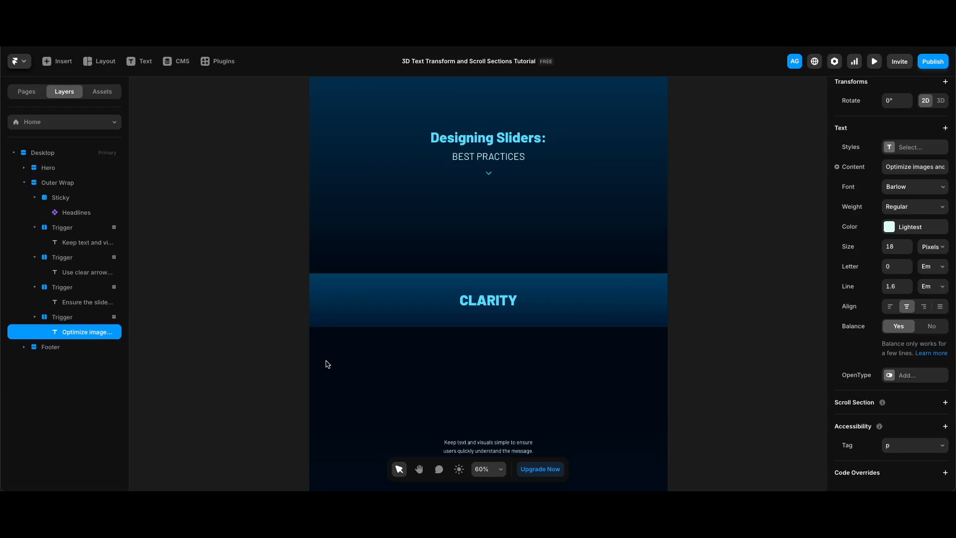
Step: Add a Scroll Variant effect to the Headlines component with Section in View as its trigger
{"action": "left_click", "coordinate": [605, 300]}
{"action": "left_click", "coordinate": [876, 331]}
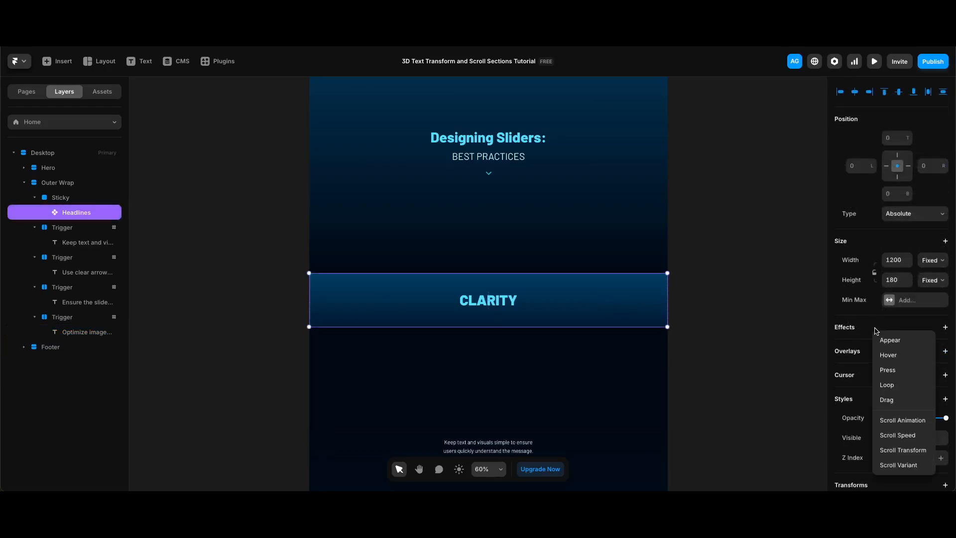
{"action": "left_click", "coordinate": [899, 465]}
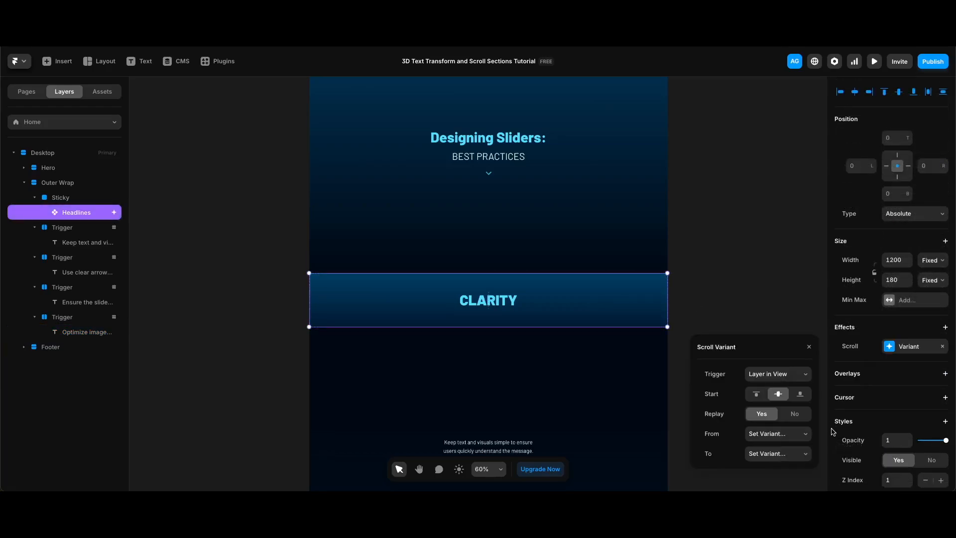
{"action": "left_click", "coordinate": [785, 378]}
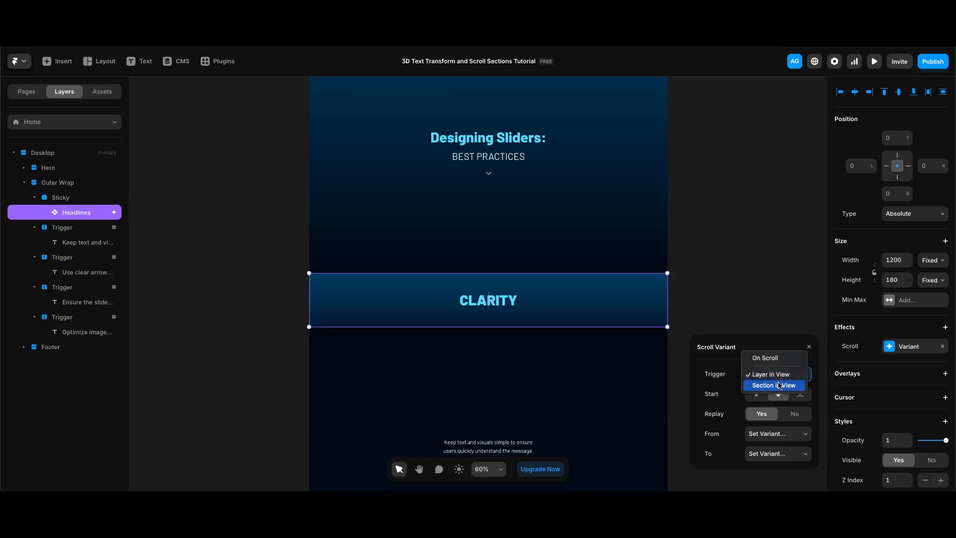
{"action": "left_click", "coordinate": [774, 385]}
Step: Make the Scroll Variant effect switch Headlines to Variant 2 at section #2
{"action": "left_click", "coordinate": [777, 419]}
{"action": "left_click", "coordinate": [766, 443]}
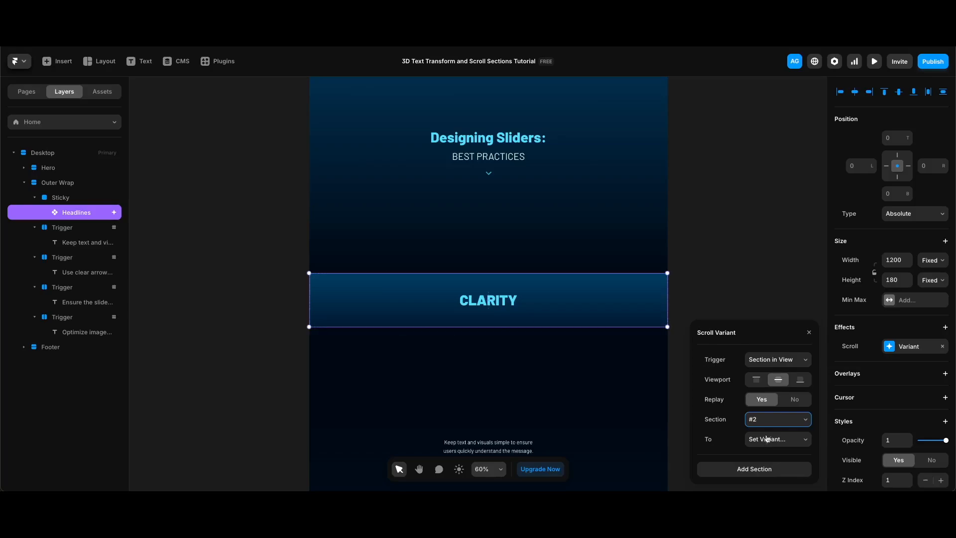
{"action": "left_click", "coordinate": [779, 439]}
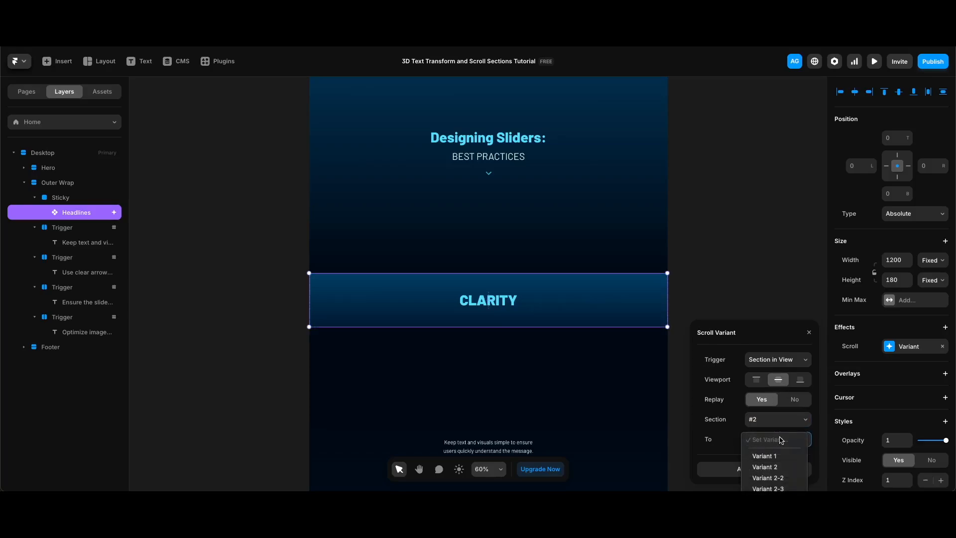
{"action": "left_click", "coordinate": [778, 468]}
{"action": "left_click", "coordinate": [699, 314]}
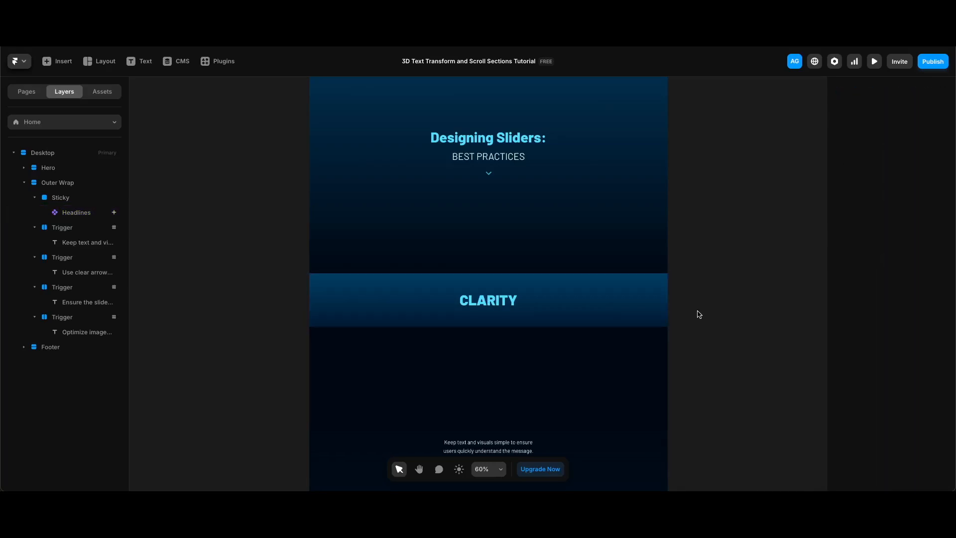
Step: Preview the page and scroll through the CLARITY section to check the headline's scroll behaviour
{"action": "key", "text": "super+p"}
{"action": "scroll", "coordinate": [673, 344], "scroll_direction": "down", "scroll_amount": 5}
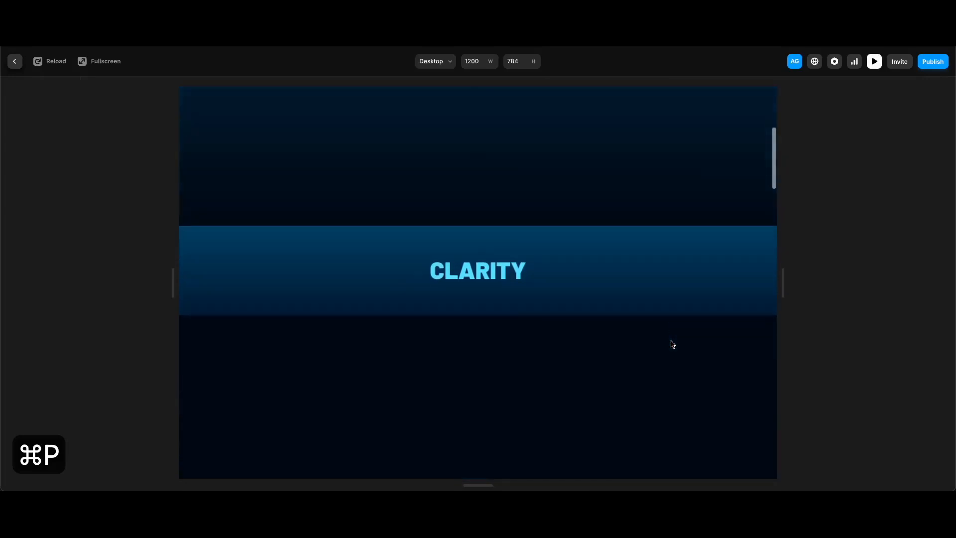
{"action": "scroll", "coordinate": [672, 343], "scroll_direction": "down", "scroll_amount": 3}
{"action": "scroll", "coordinate": [672, 344], "scroll_direction": "up", "scroll_amount": 5}
{"action": "scroll", "coordinate": [672, 343], "scroll_direction": "down", "scroll_amount": 4}
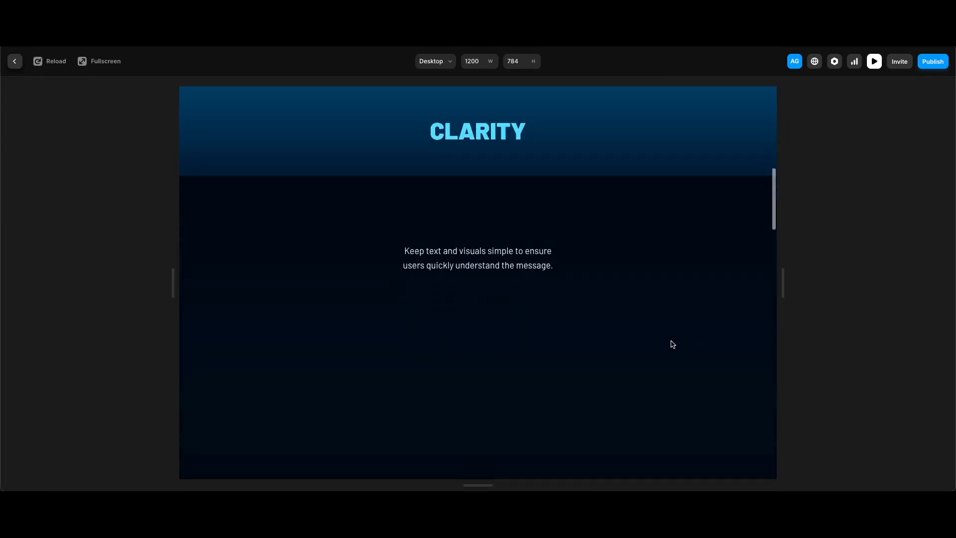
{"action": "key", "text": "Escape"}
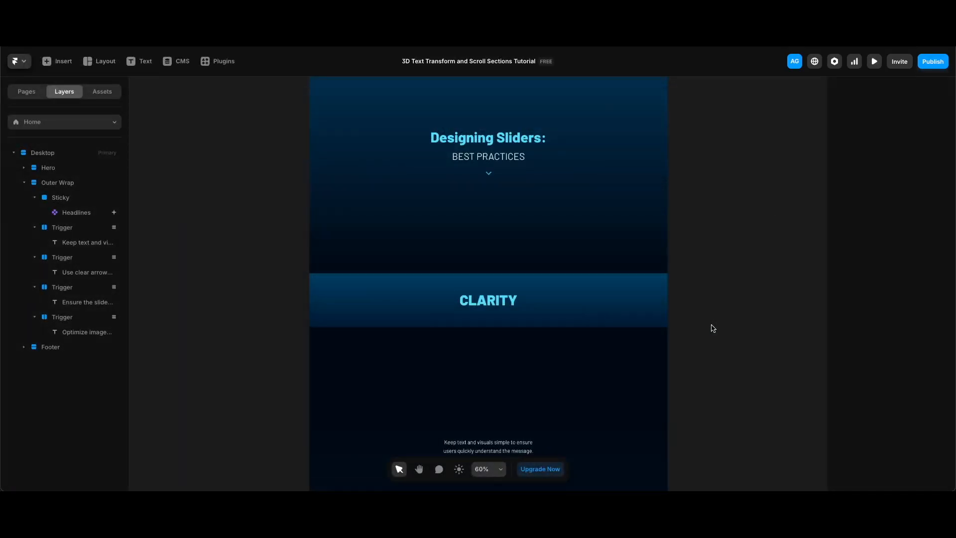
Step: Open the Headlines component for editing and duplicate Variant 2-3
{"action": "double_click", "coordinate": [611, 296]}
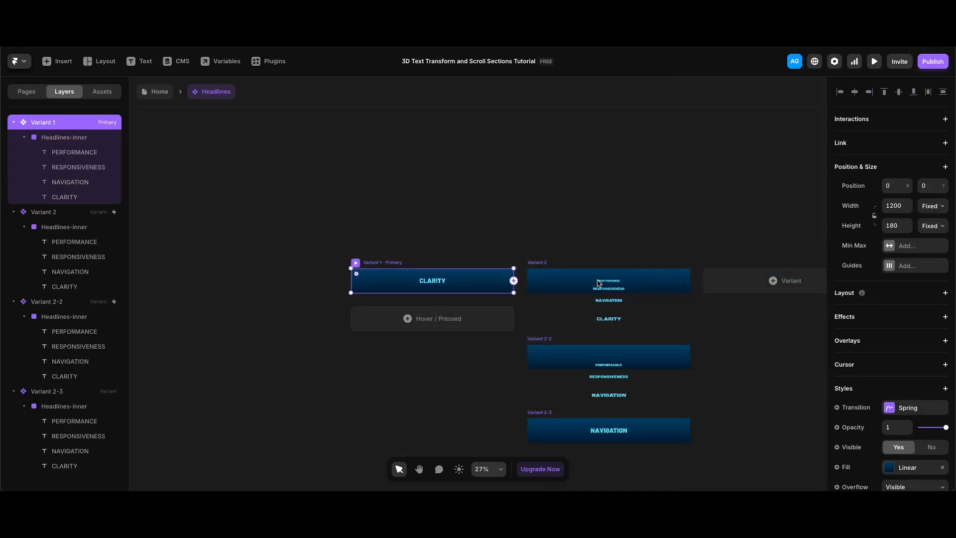
{"action": "scroll", "coordinate": [598, 283], "scroll_direction": "right", "scroll_amount": 4}
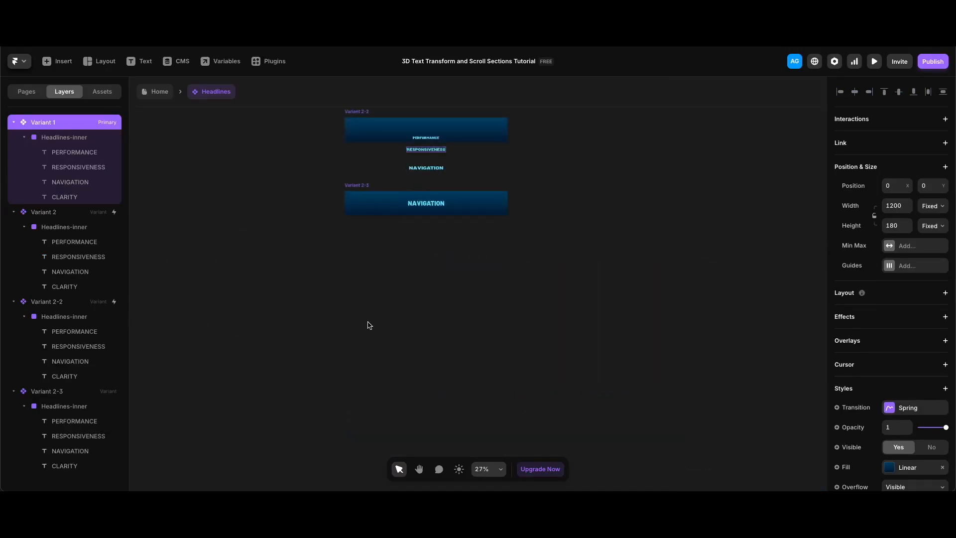
{"action": "scroll", "coordinate": [369, 326], "scroll_direction": "up", "scroll_amount": 3}
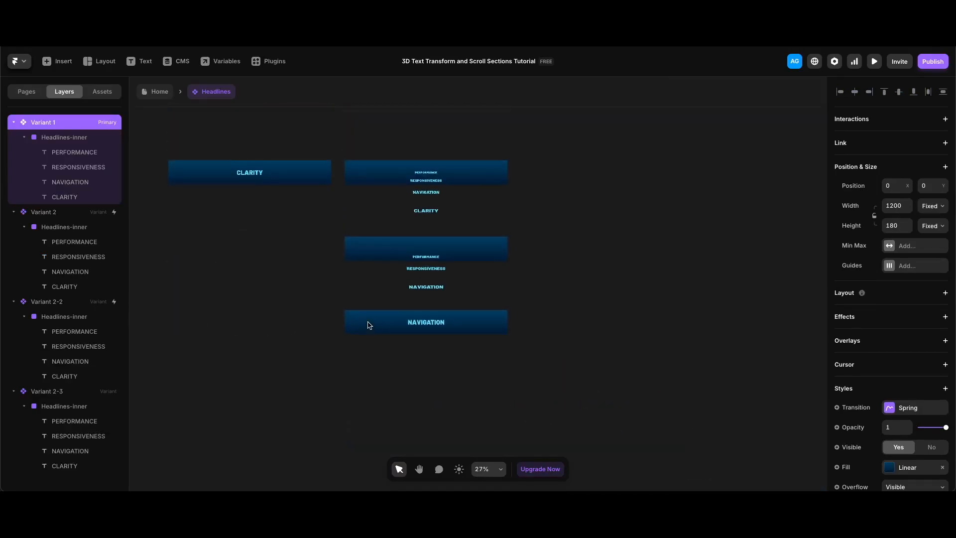
{"action": "left_click", "coordinate": [359, 304]}
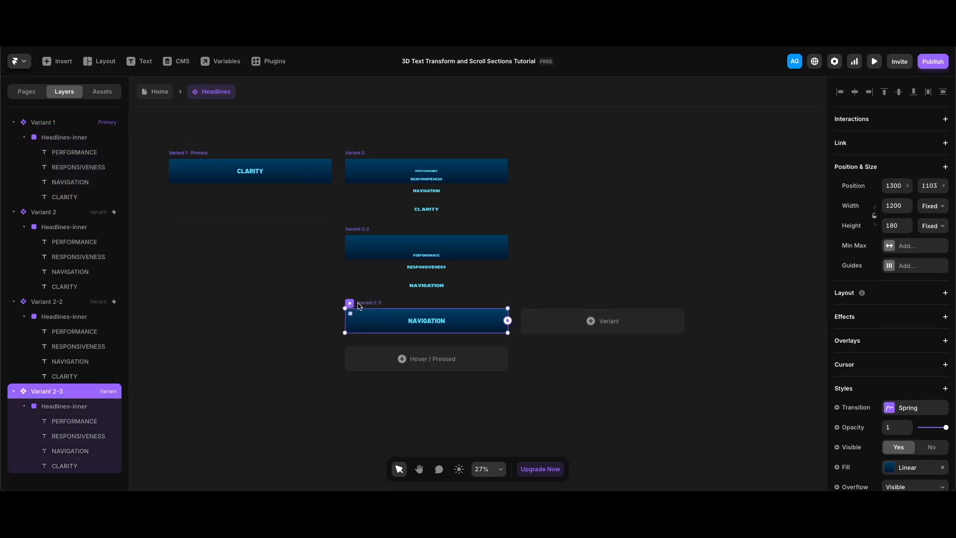
{"action": "key", "text": "super+d"}
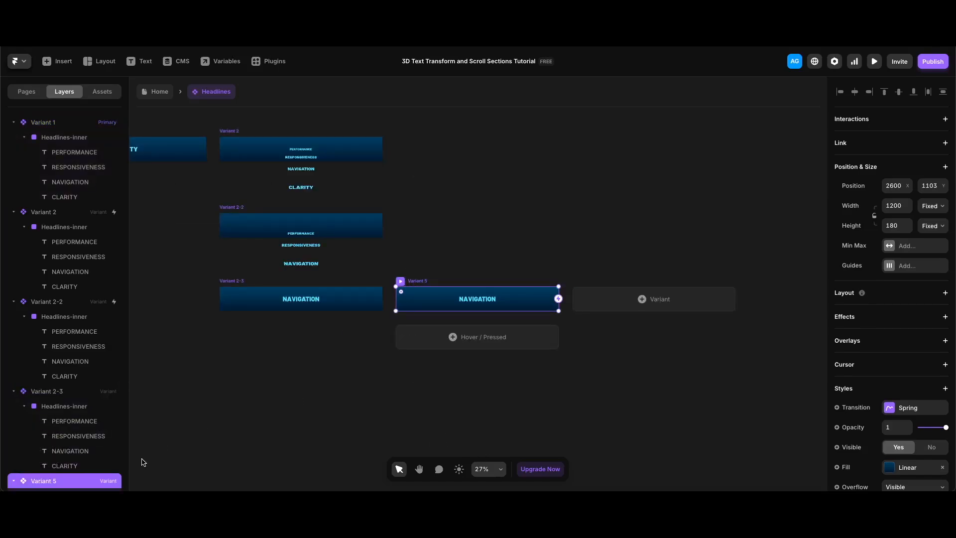
Step: Rename the duplicated variant as Variant 3 and place it in the top row beside Variant 2
{"action": "scroll", "coordinate": [96, 438], "scroll_direction": "down", "scroll_amount": 1}
{"action": "double_click", "coordinate": [59, 463]}
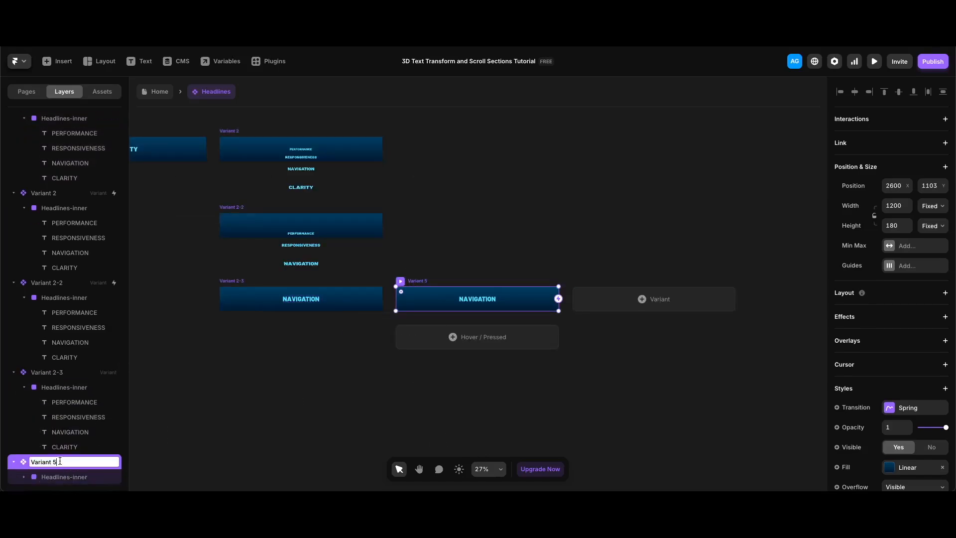
{"action": "key", "text": "BackSpace"}
{"action": "type", "text": "3"}
{"action": "key", "text": "Return"}
{"action": "scroll", "coordinate": [412, 386], "scroll_direction": "up", "scroll_amount": 2}
{"action": "left_click_drag", "start_coordinate": [415, 383], "coordinate": [458, 236]}
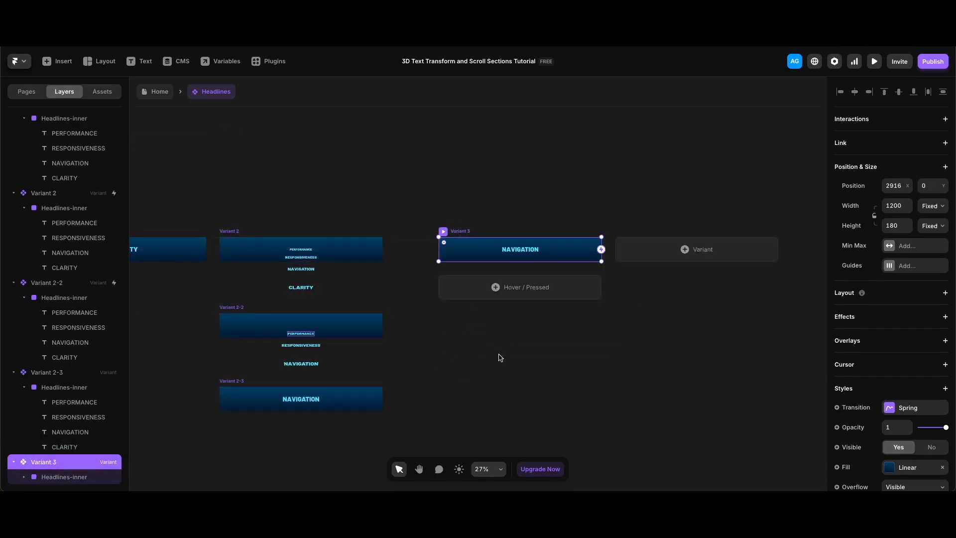
Step: Set the 3D X rotation of Headlines-inner in Variant 3 to -30
{"action": "key", "text": "Return"}
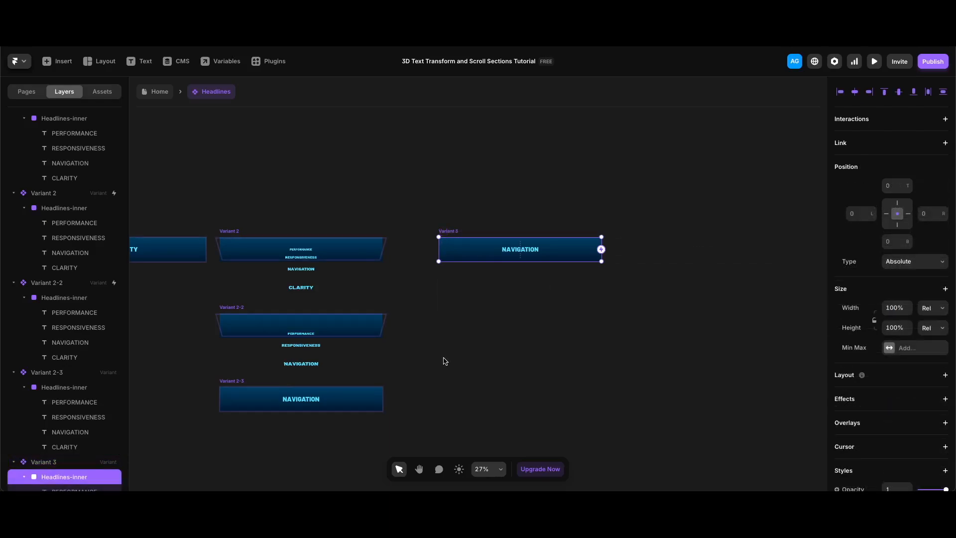
{"action": "scroll", "coordinate": [829, 344], "scroll_direction": "down", "scroll_amount": 6}
{"action": "left_click", "coordinate": [895, 351]}
{"action": "type", "text": "-30"}
{"action": "key", "text": "Return"}
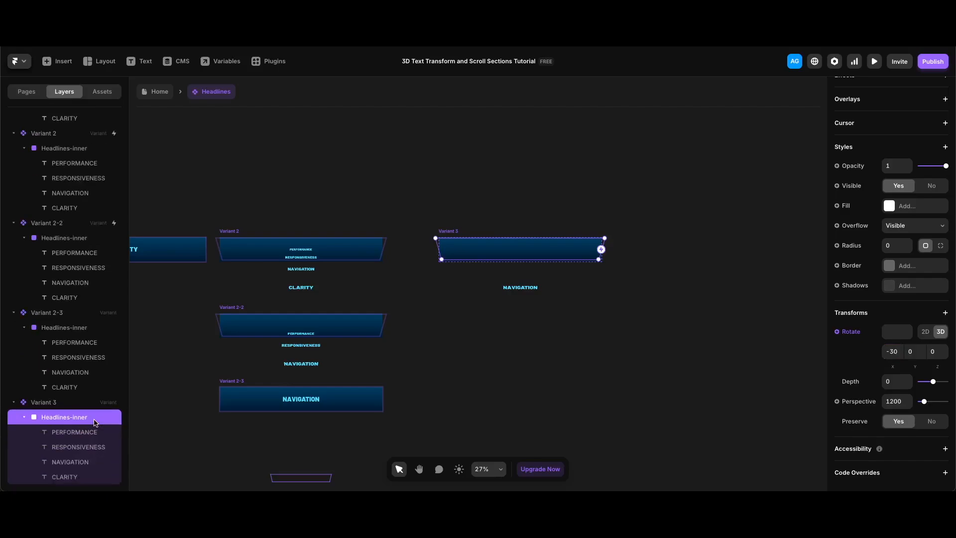
Step: Set the opacity of the PERFORMANCE and RESPONSIVENESS texts in Variant 3 to 1
{"action": "left_click", "coordinate": [77, 433]}
{"action": "left_click", "coordinate": [78, 447], "text": "shift"}
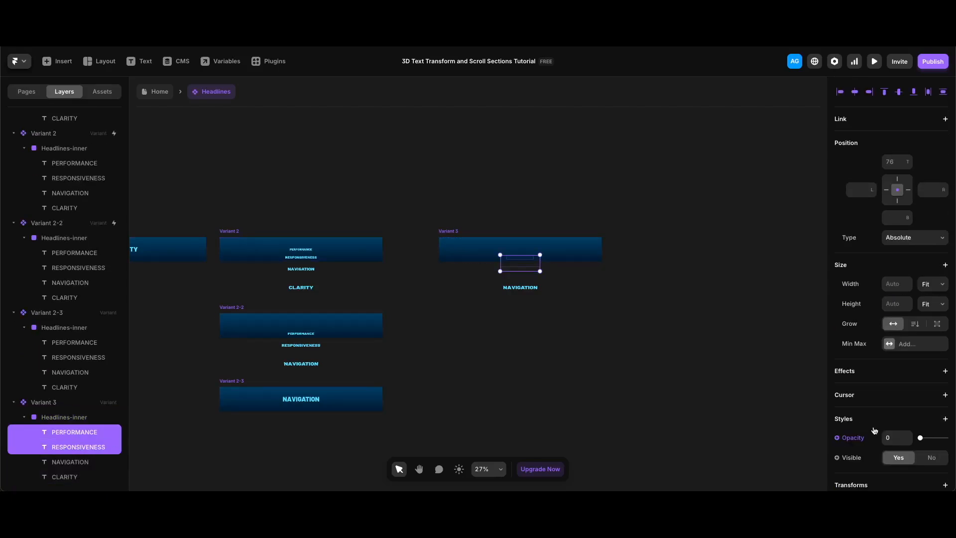
{"action": "left_click_drag", "start_coordinate": [920, 438], "coordinate": [954, 437]}
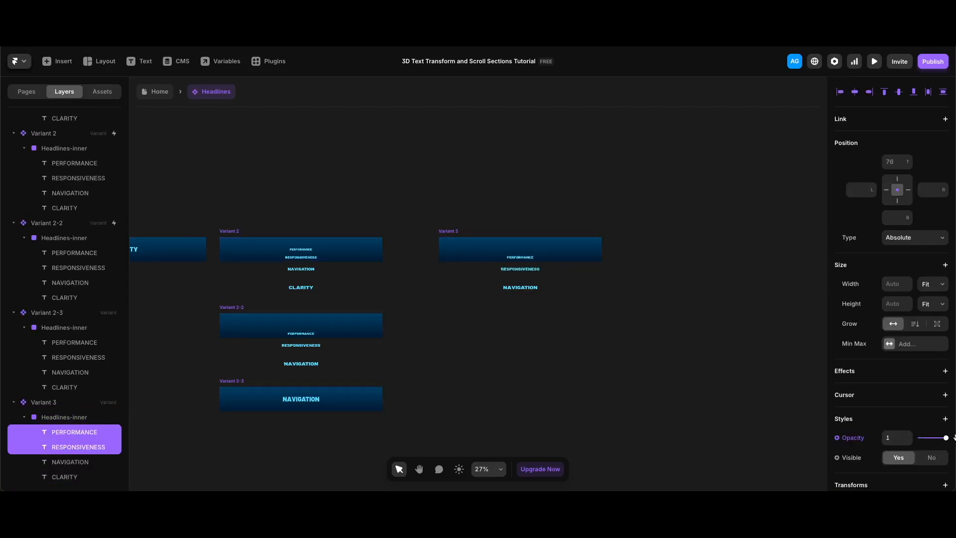
Step: Duplicate Variant 3 as Variant 3-2 and place the copy directly below Variant 3
{"action": "left_click", "coordinate": [453, 233]}
{"action": "key", "text": "super+d"}
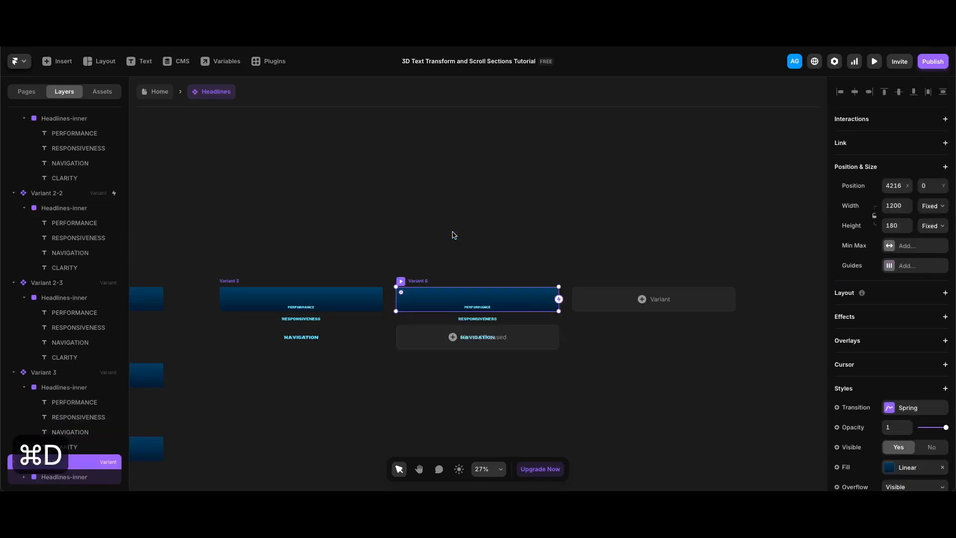
{"action": "double_click", "coordinate": [55, 463]}
{"action": "left_click", "coordinate": [59, 461]}
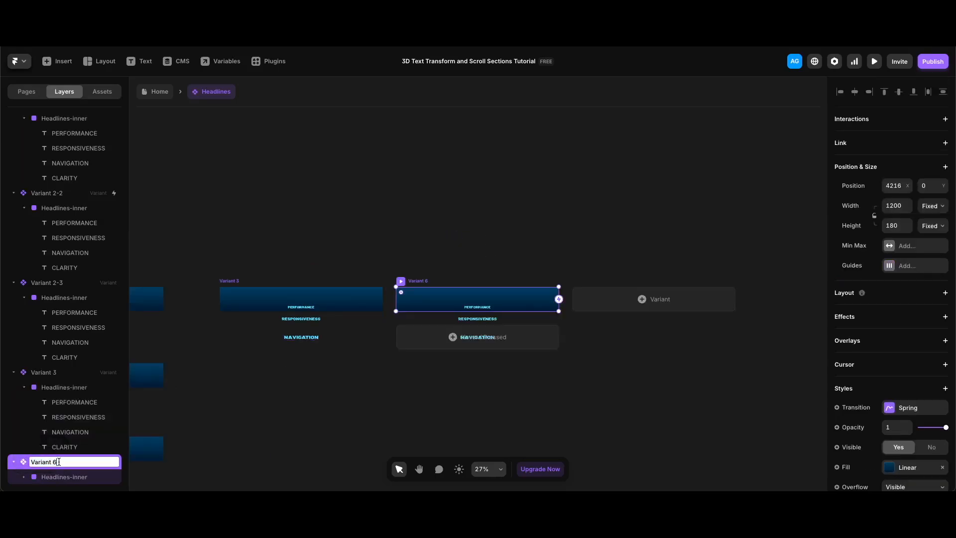
{"action": "key", "text": "BackSpace"}
{"action": "key", "text": "BackSpace"}
{"action": "key", "text": "BackSpace"}
{"action": "type", "text": "3"}
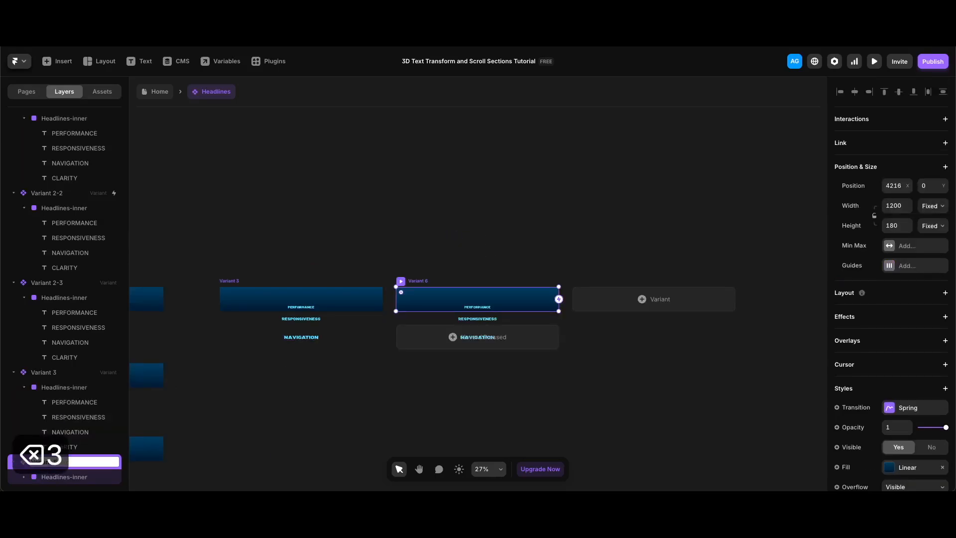
{"action": "type", "text": "-2"}
{"action": "key", "text": "Return"}
{"action": "left_click_drag", "start_coordinate": [422, 283], "coordinate": [247, 365]}
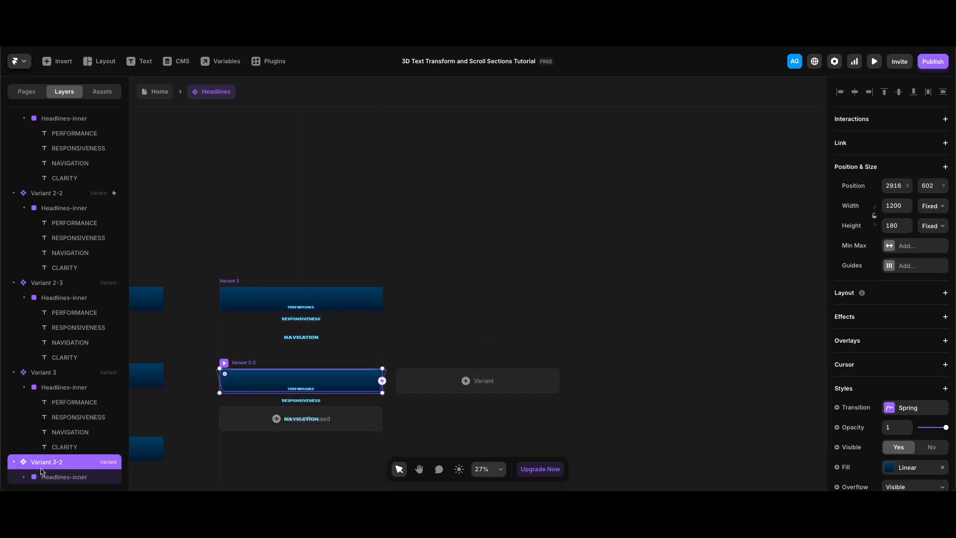
Step: Set the NAVIGATION text in Variant 3-2 to opacity 0 and depth 500
{"action": "left_click", "coordinate": [24, 477]}
{"action": "scroll", "coordinate": [75, 482], "scroll_direction": "down", "scroll_amount": 2}
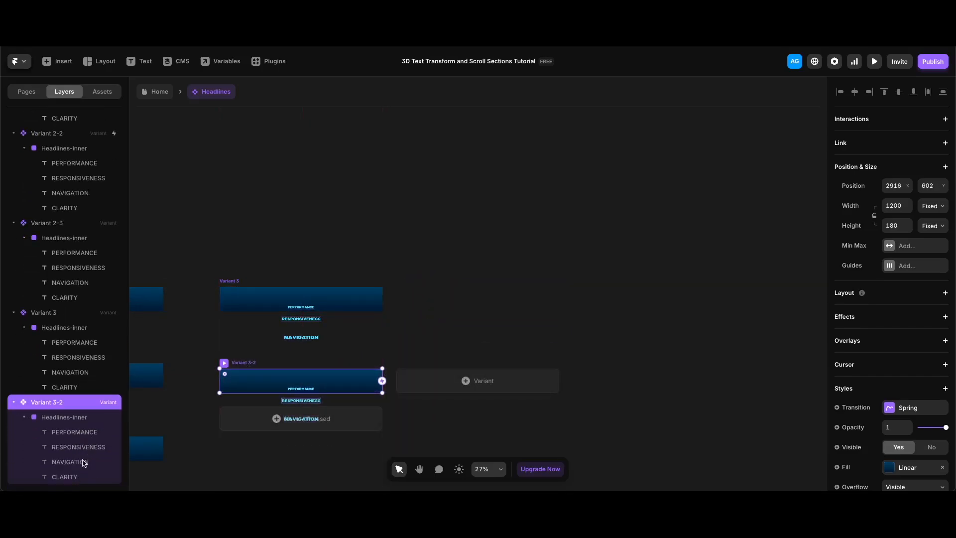
{"action": "left_click", "coordinate": [80, 462]}
{"action": "scroll", "coordinate": [861, 445], "scroll_direction": "down", "scroll_amount": 2}
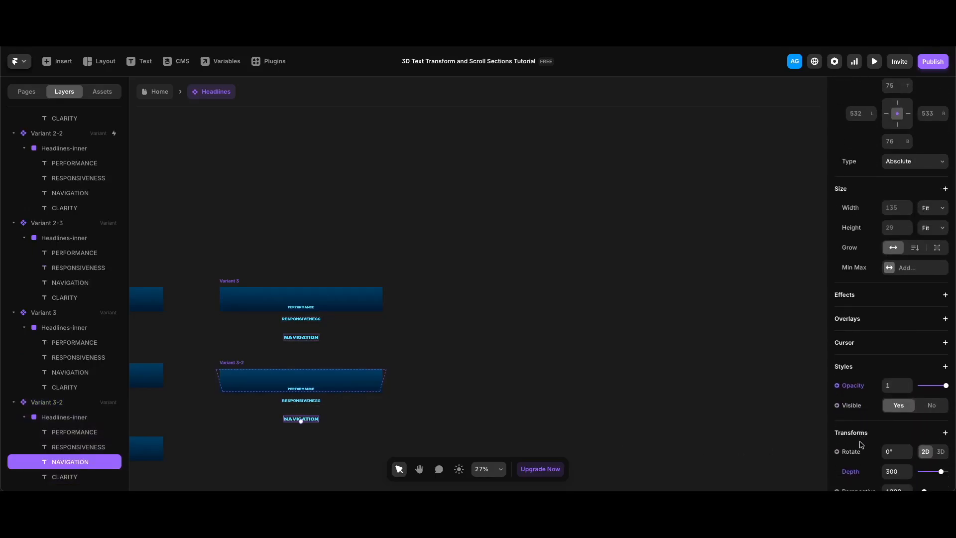
{"action": "left_click_drag", "start_coordinate": [935, 389], "coordinate": [920, 387]}
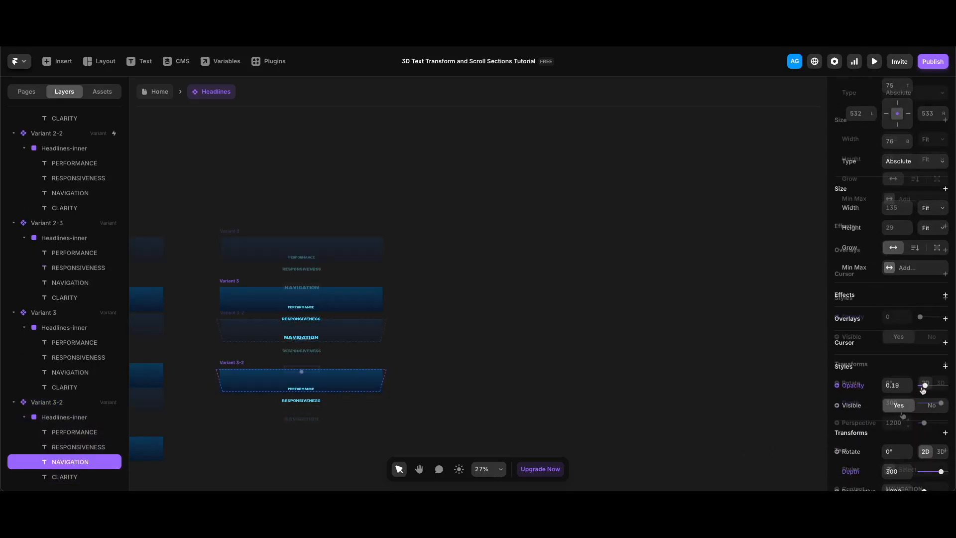
{"action": "scroll", "coordinate": [916, 388], "scroll_direction": "down", "scroll_amount": 2}
{"action": "left_click", "coordinate": [893, 403]}
{"action": "type", "text": "5"}
{"action": "key", "text": "Return"}
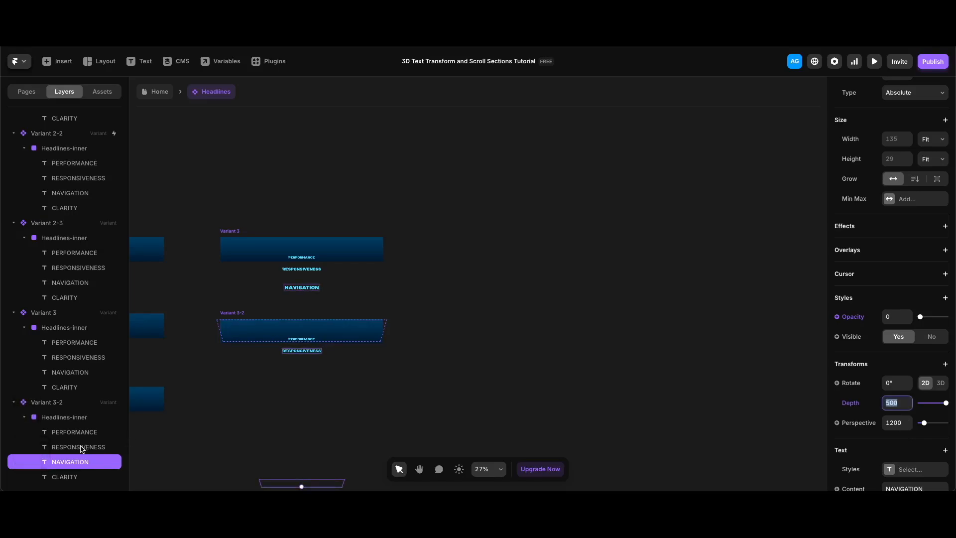
Step: Set the depth of the RESPONSIVENESS text in Variant 3-2 to 300
{"action": "left_click", "coordinate": [82, 447]}
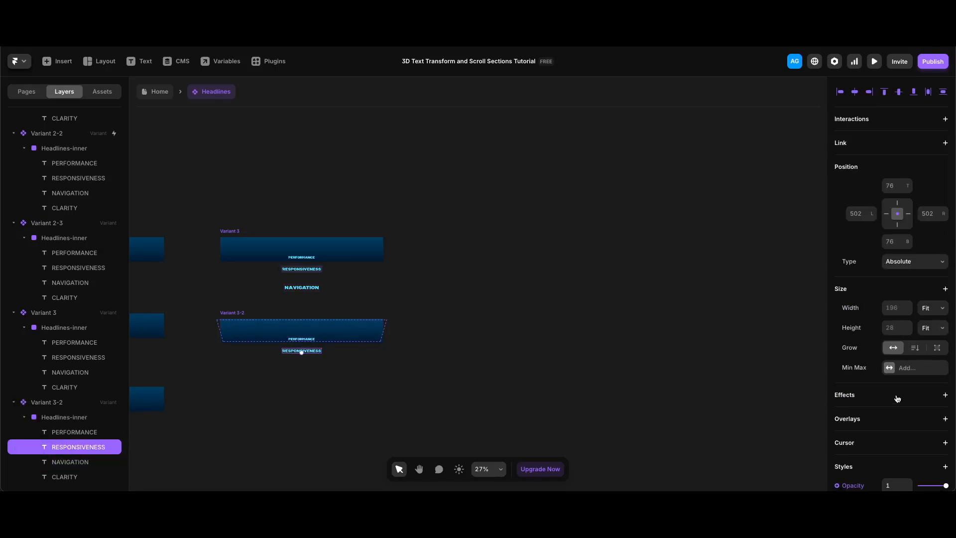
{"action": "scroll", "coordinate": [897, 398], "scroll_direction": "down", "scroll_amount": 5}
{"action": "left_click", "coordinate": [888, 357]}
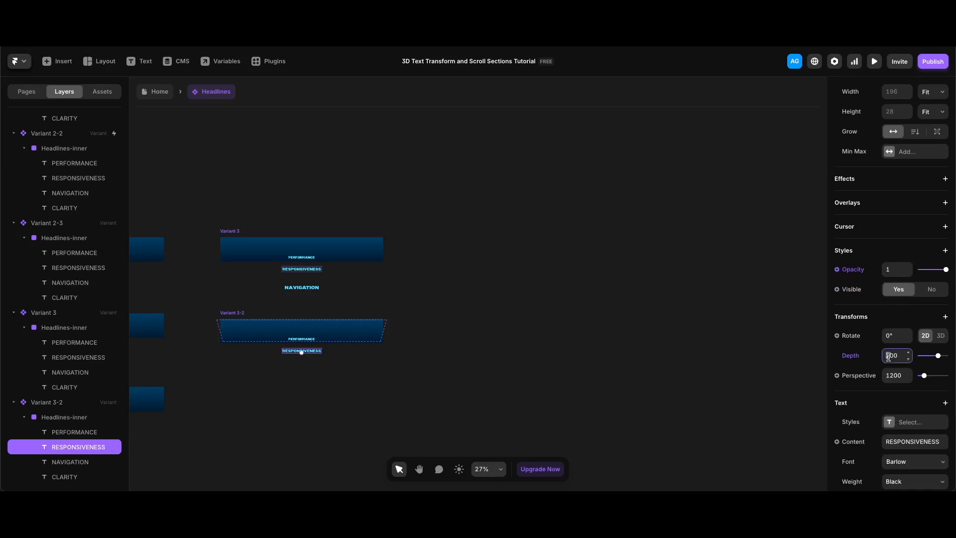
{"action": "type", "text": "3"}
{"action": "key", "text": "Return"}
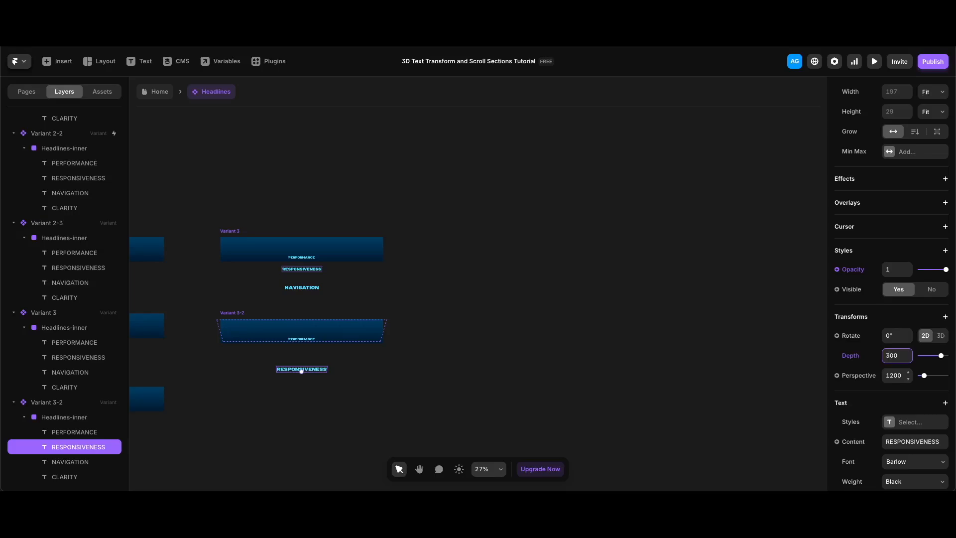
Step: Set the depth of the PERFORMANCE text in Variant 3-2 to 200
{"action": "left_click", "coordinate": [92, 433]}
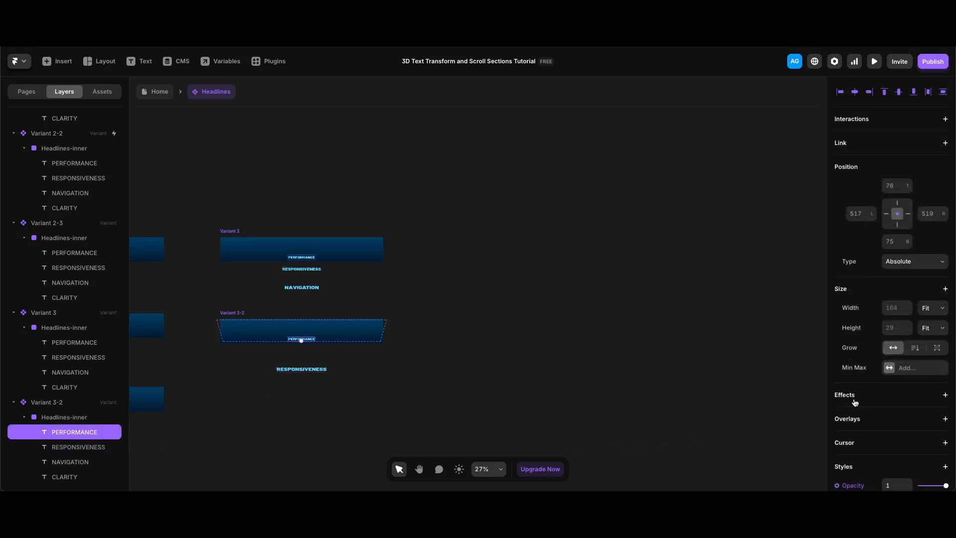
{"action": "scroll", "coordinate": [891, 393], "scroll_direction": "down", "scroll_amount": 5}
{"action": "left_click_drag", "start_coordinate": [886, 305], "coordinate": [890, 304]}
{"action": "type", "text": "200"}
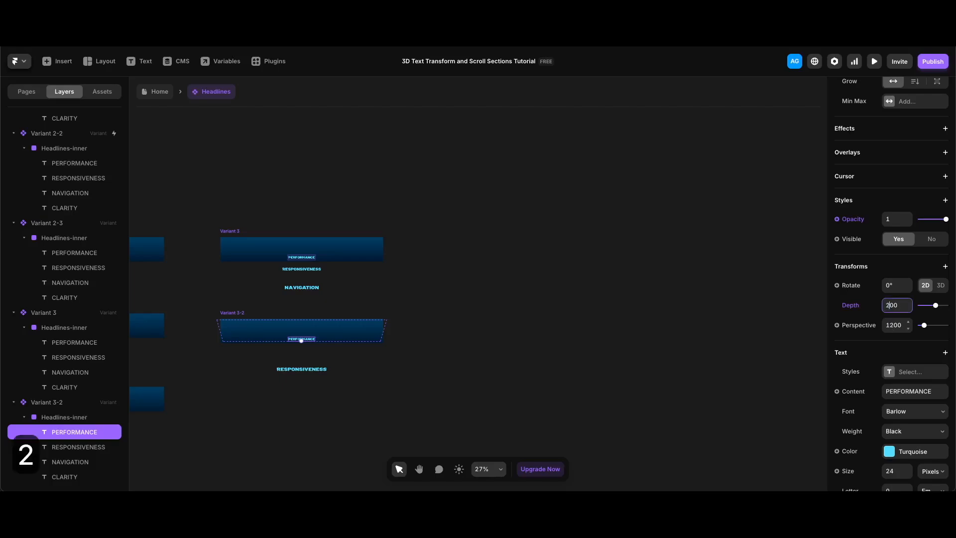
Step: Duplicate Variant 3-2 as Variant 3-3 and place the copy directly below Variant 3-2
{"action": "left_click", "coordinate": [230, 314]}
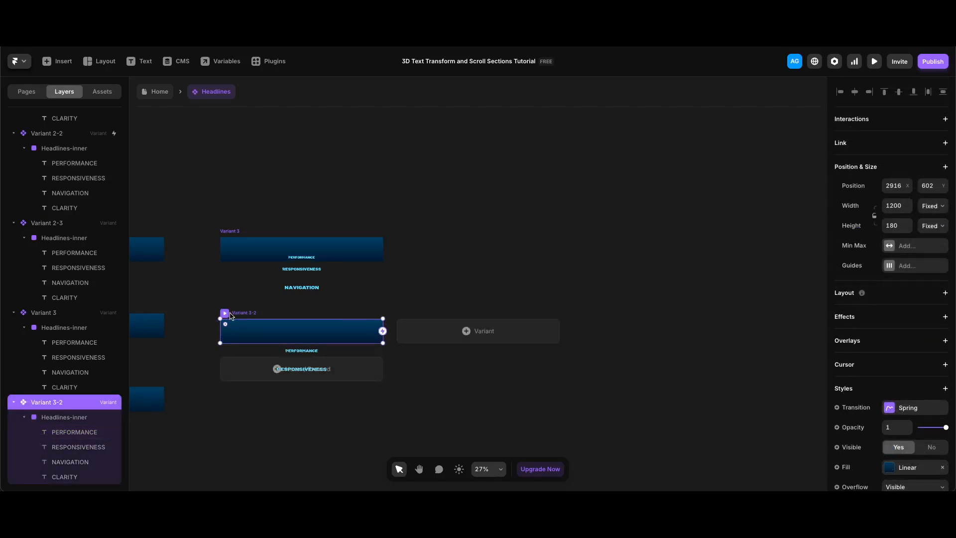
{"action": "key", "text": "super+d"}
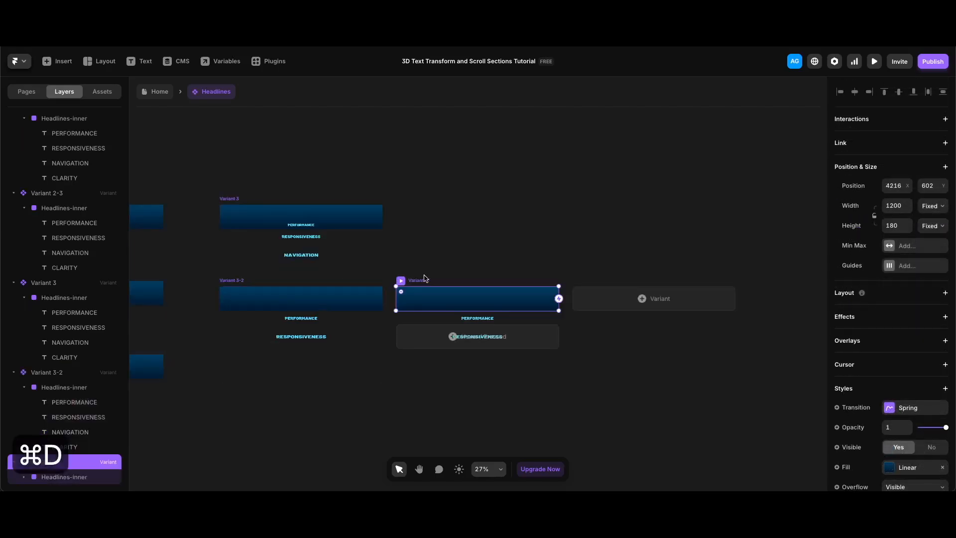
{"action": "double_click", "coordinate": [55, 463]}
{"action": "key", "text": "BackSpace"}
{"action": "type", "text": "3-3"}
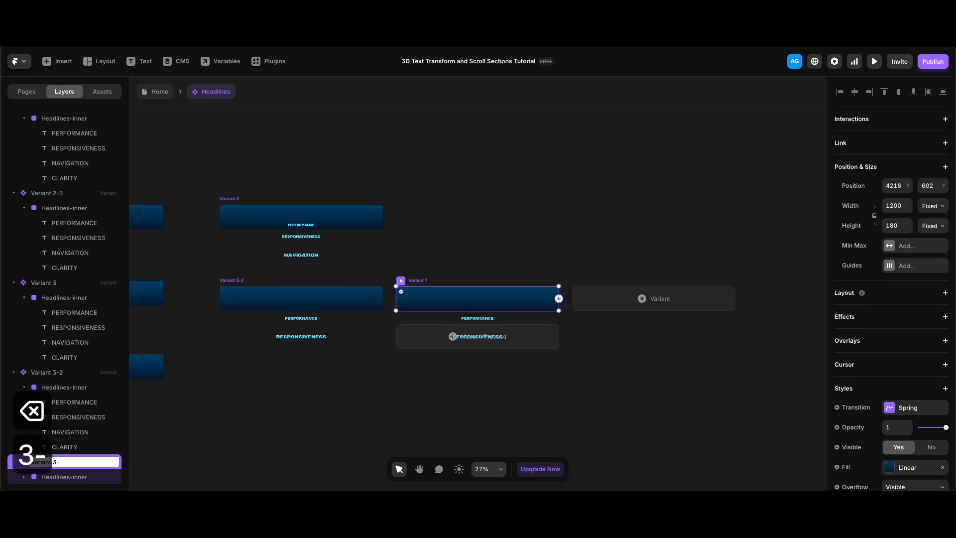
{"action": "key", "text": "Return"}
{"action": "left_click_drag", "start_coordinate": [436, 294], "coordinate": [256, 358]}
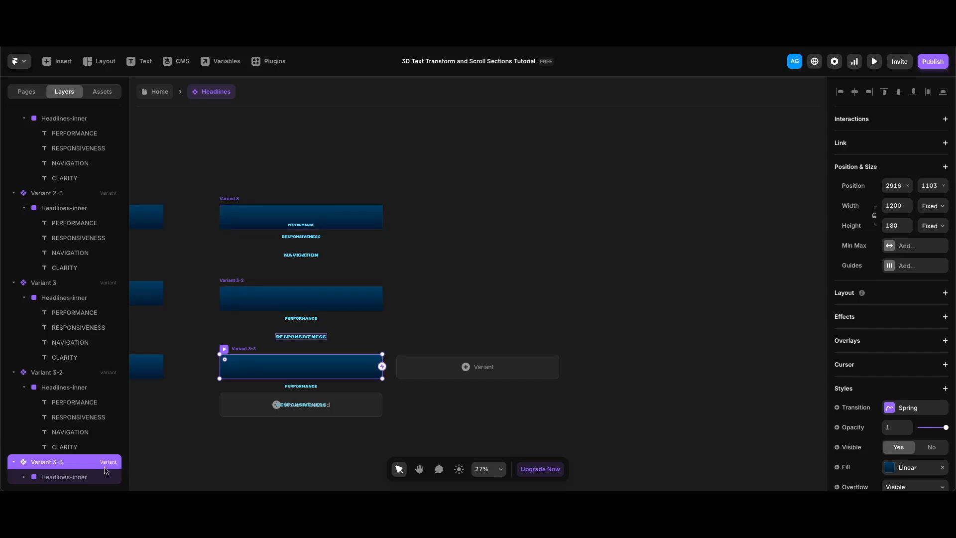
Step: Set the 3D X rotation of Headlines-inner in Variant 3-3 to 0
{"action": "left_click", "coordinate": [73, 480]}
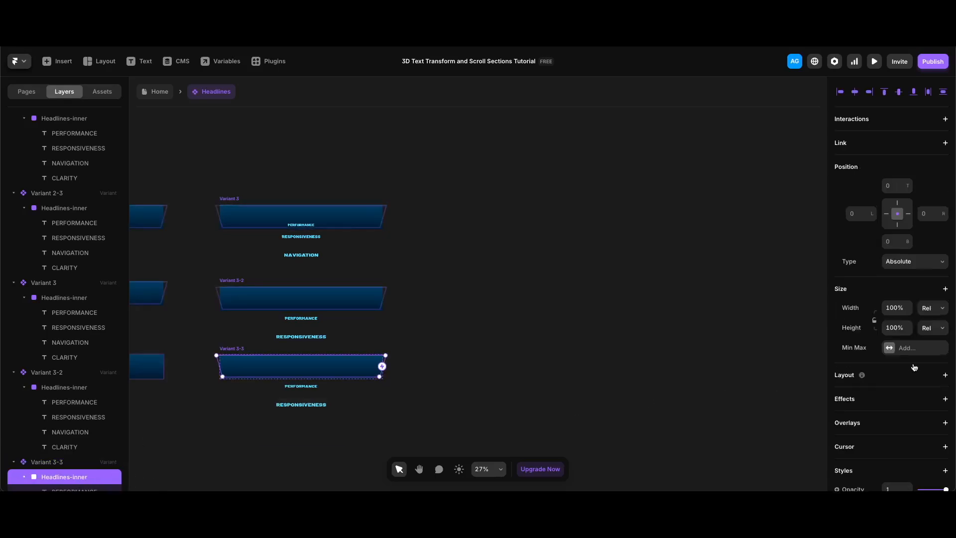
{"action": "scroll", "coordinate": [916, 373], "scroll_direction": "down", "scroll_amount": 5}
{"action": "left_click", "coordinate": [901, 358]}
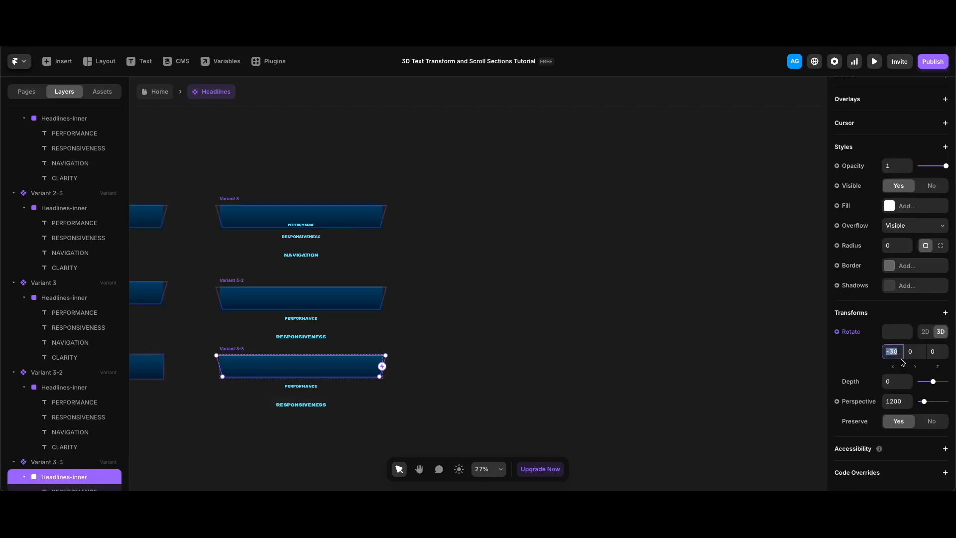
{"action": "type", "text": "0"}
{"action": "key", "text": "Return"}
{"action": "scroll", "coordinate": [90, 445], "scroll_direction": "down", "scroll_amount": 1}
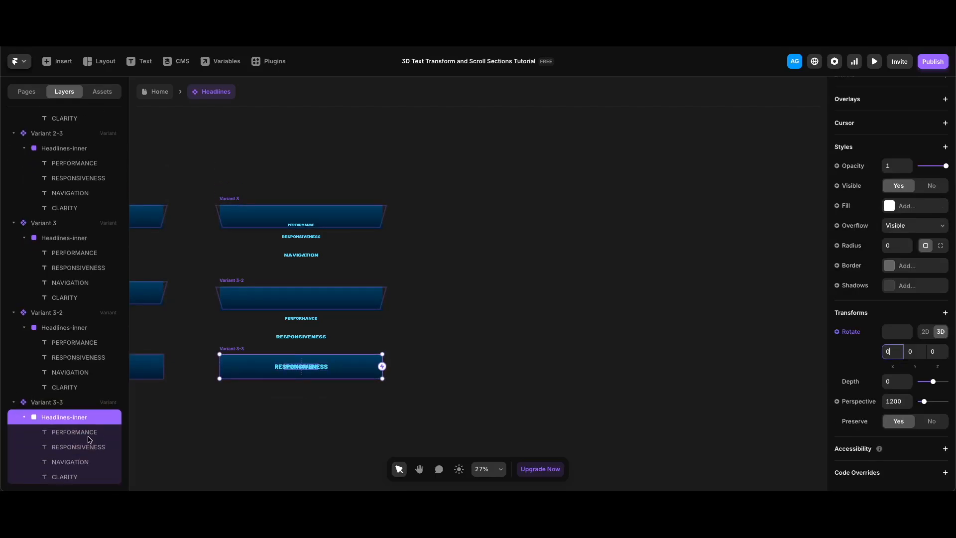
Step: Set the opacity of the PERFORMANCE text in Variant 3-3 to 0
{"action": "left_click", "coordinate": [88, 437]}
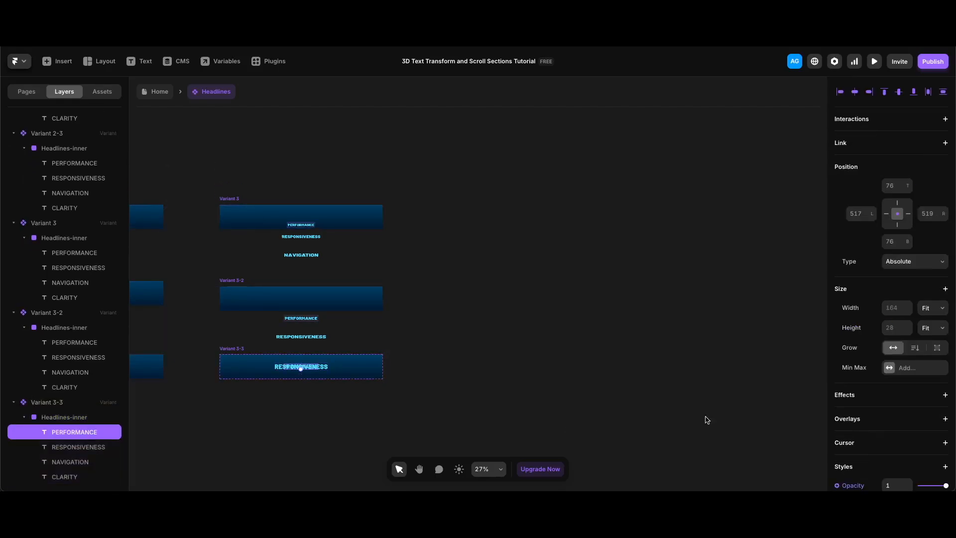
{"action": "scroll", "coordinate": [936, 393], "scroll_direction": "down", "scroll_amount": 2}
{"action": "left_click_drag", "start_coordinate": [945, 384], "coordinate": [859, 383]}
{"action": "left_click", "coordinate": [721, 403]}
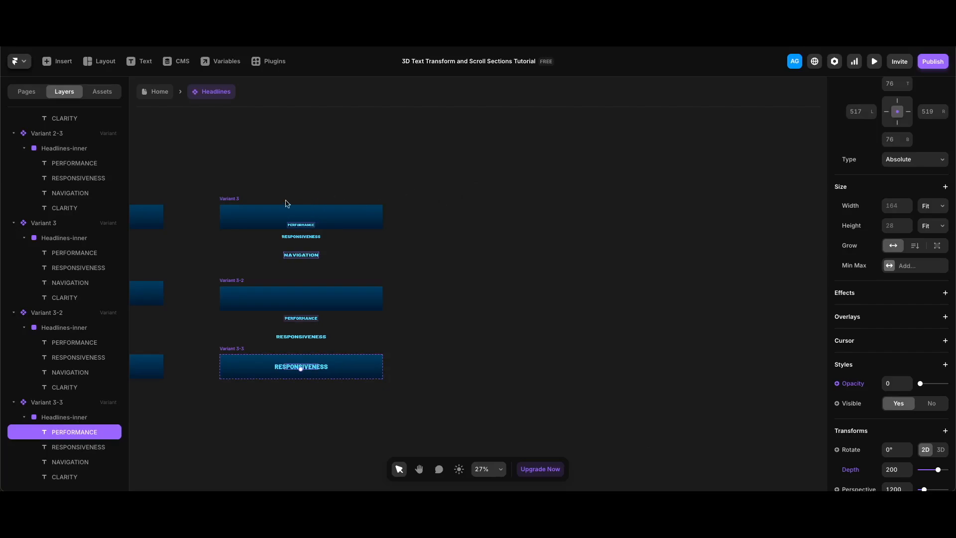
Step: Link Variant 3 to Variant 3-2 with an Appear interaction and a delay of 0.2
{"action": "left_click", "coordinate": [351, 214]}
{"action": "left_click_drag", "start_coordinate": [382, 216], "coordinate": [314, 295]}
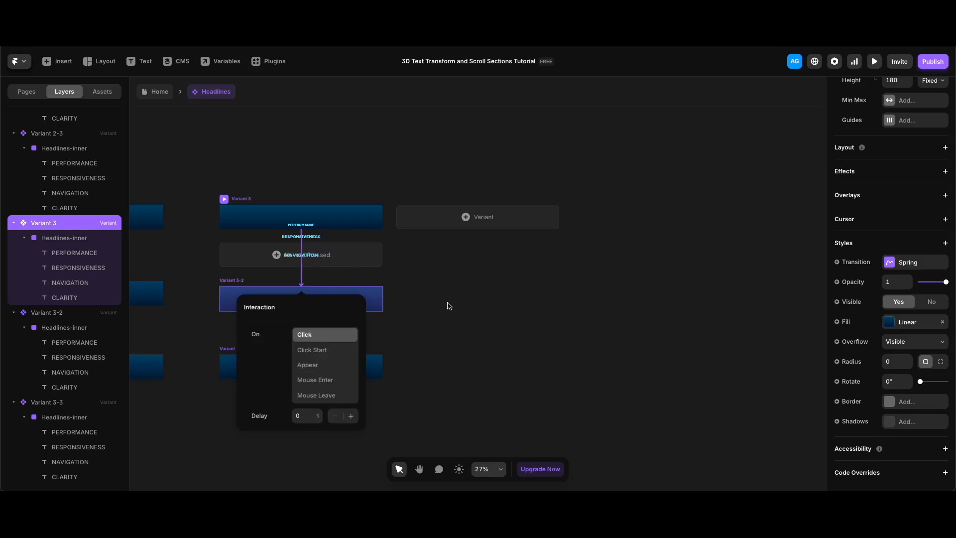
{"action": "left_click", "coordinate": [319, 368]}
{"action": "left_click", "coordinate": [306, 416]}
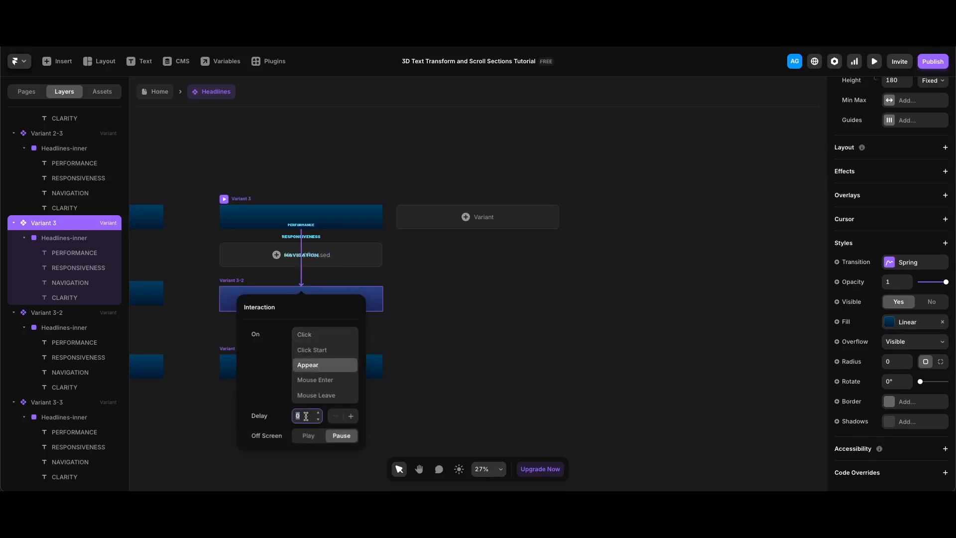
{"action": "type", "text": ".2"}
{"action": "key", "text": "Return"}
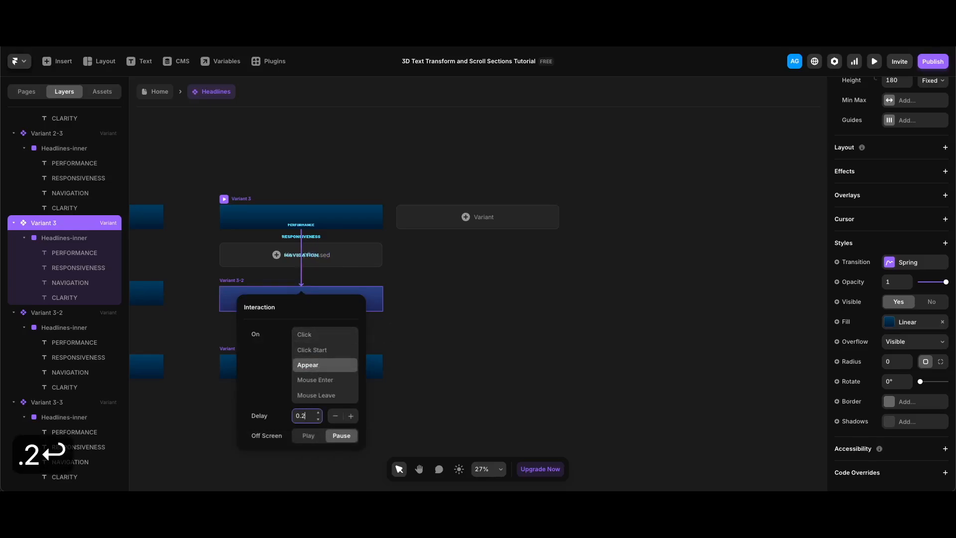
{"action": "left_click", "coordinate": [472, 366]}
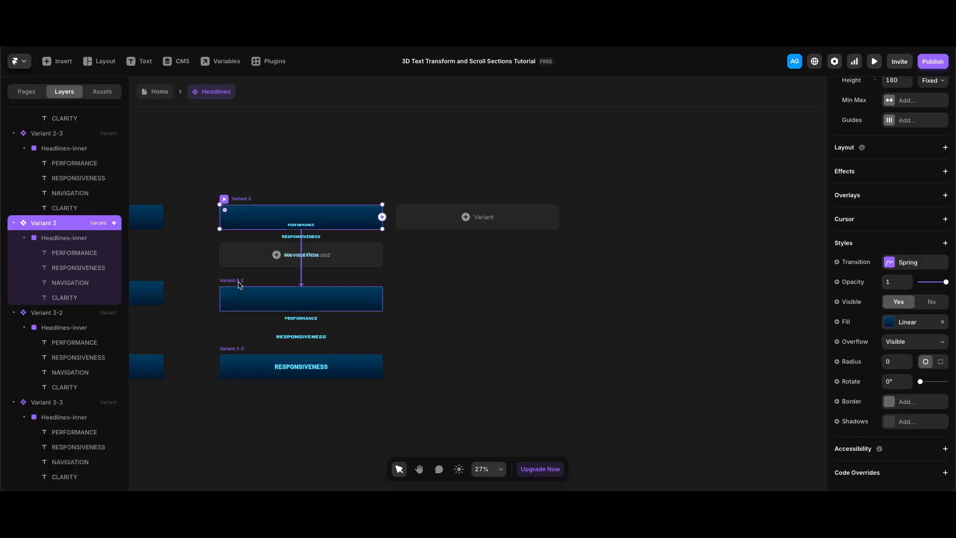
Step: Link Variant 3-2 to Variant 3-3 with an Appear interaction and a delay of 0.2
{"action": "left_click", "coordinate": [366, 301]}
{"action": "left_click_drag", "start_coordinate": [382, 298], "coordinate": [279, 373]}
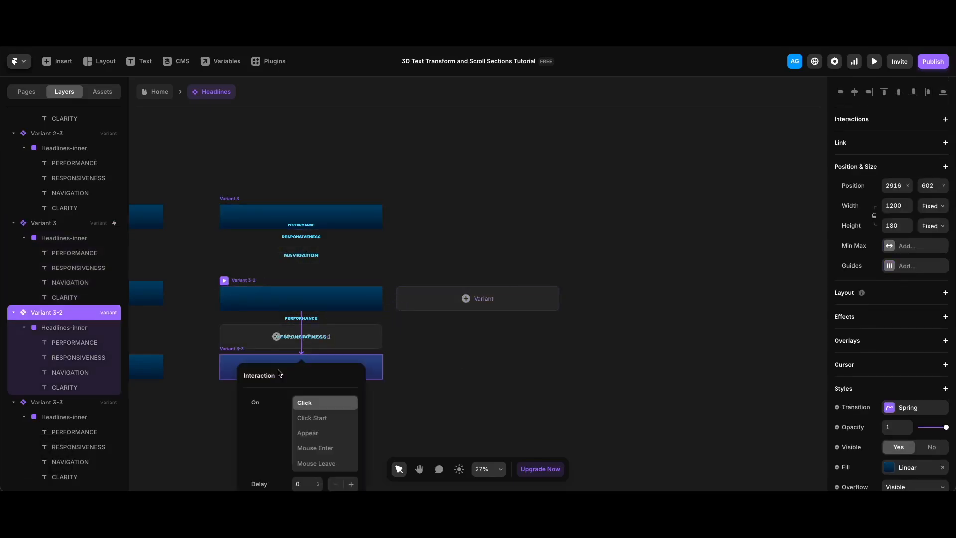
{"action": "left_click", "coordinate": [322, 436]}
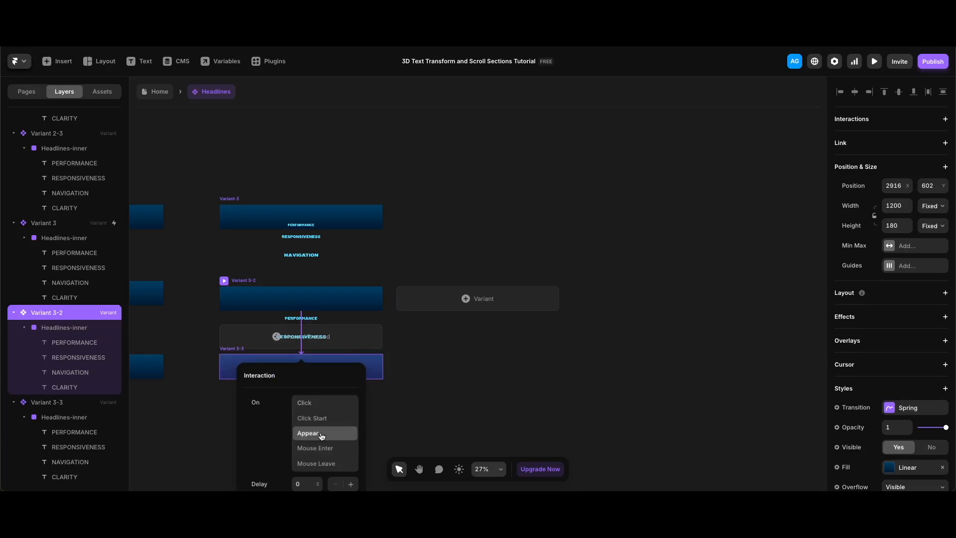
{"action": "left_click", "coordinate": [299, 484]}
{"action": "type", "text": "0.2"}
{"action": "key", "text": "Return"}
{"action": "key", "text": "Tab"}
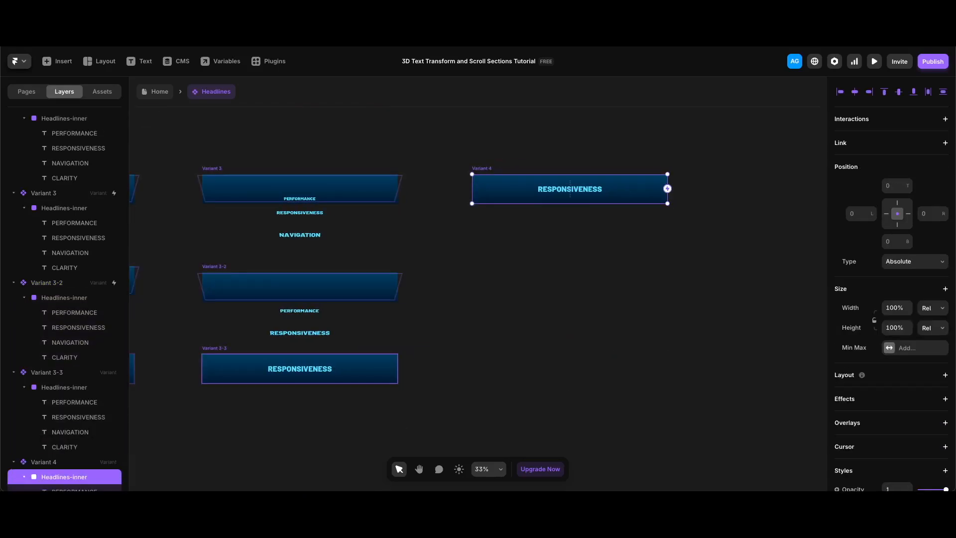
Step: Duplicate Variant 4 into Variants 4-2 and 4-3 stacked below it, and link Variant 4-2 to Variant 4-3
{"action": "key", "text": "ctrl+d"}
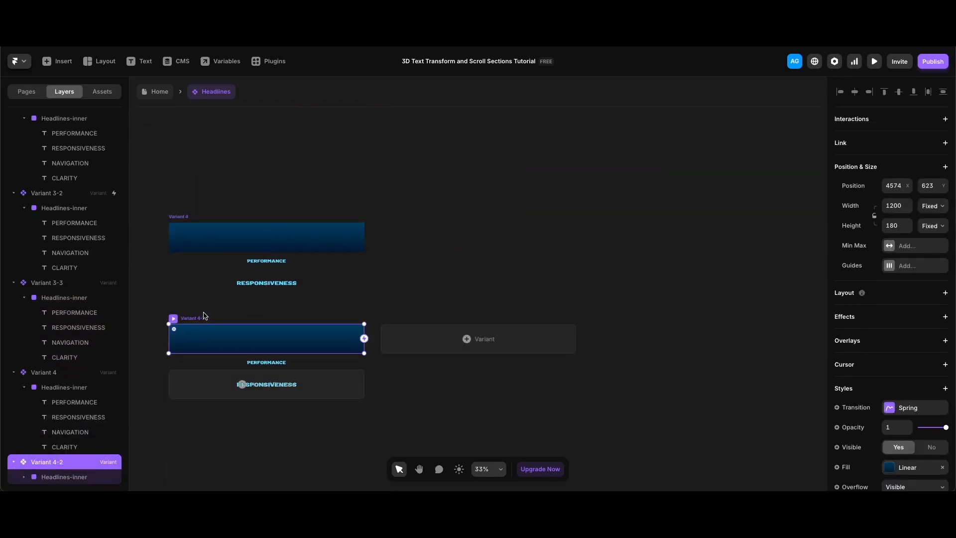
{"action": "type", "text": "4-3"}
{"action": "key", "text": "Return"}
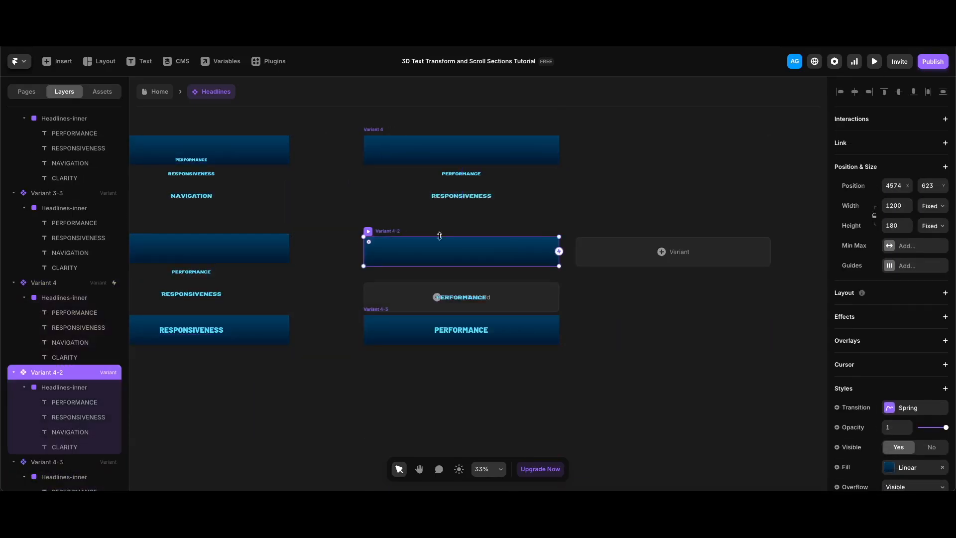
{"action": "left_click_drag", "start_coordinate": [440, 236], "coordinate": [461, 330]}
Step: On the Home page, add a section to the Headlines scroll variant effect that switches to Variant 3 at section #3
{"action": "double_click", "coordinate": [343, 418]}
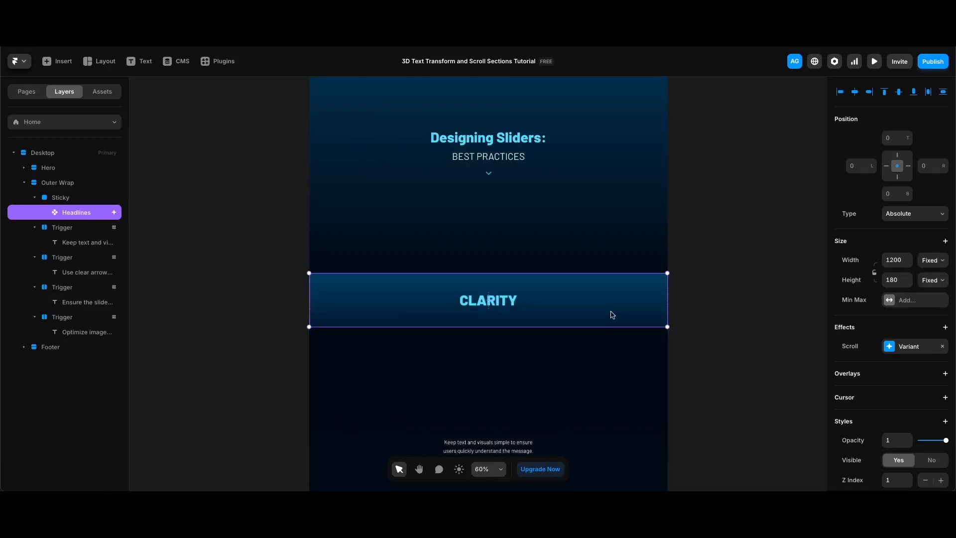
{"action": "left_click", "coordinate": [909, 348]}
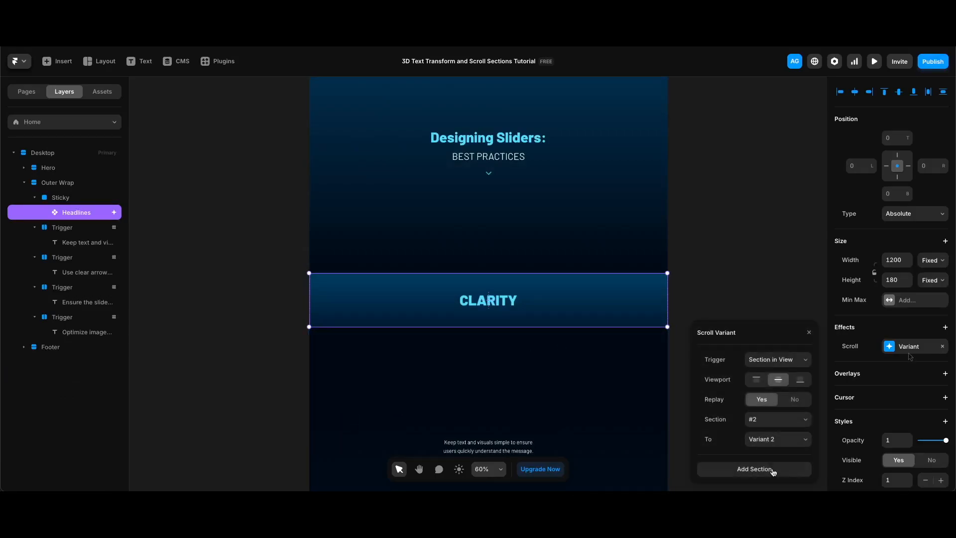
{"action": "left_click", "coordinate": [773, 470]}
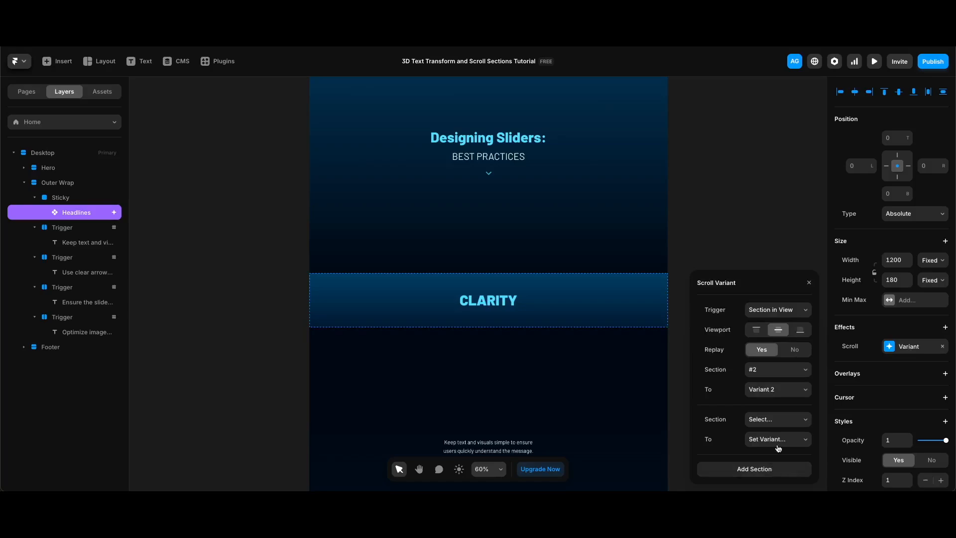
{"action": "left_click", "coordinate": [775, 420]}
{"action": "left_click", "coordinate": [773, 450]}
{"action": "left_click", "coordinate": [775, 441]}
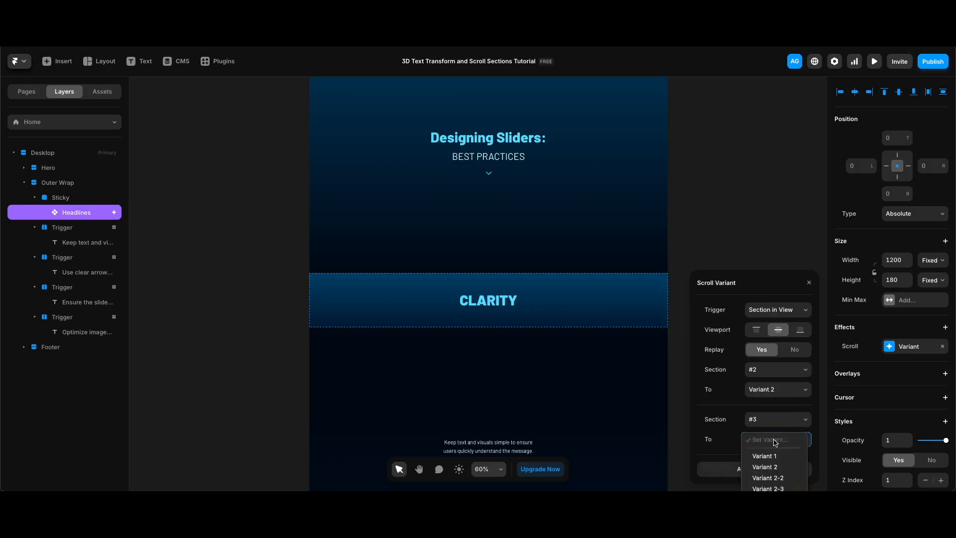
{"action": "left_click", "coordinate": [774, 499]}
Step: Add another section to the Headlines scroll variant effect that switches to Variant 4 at section #4
{"action": "left_click", "coordinate": [773, 469]}
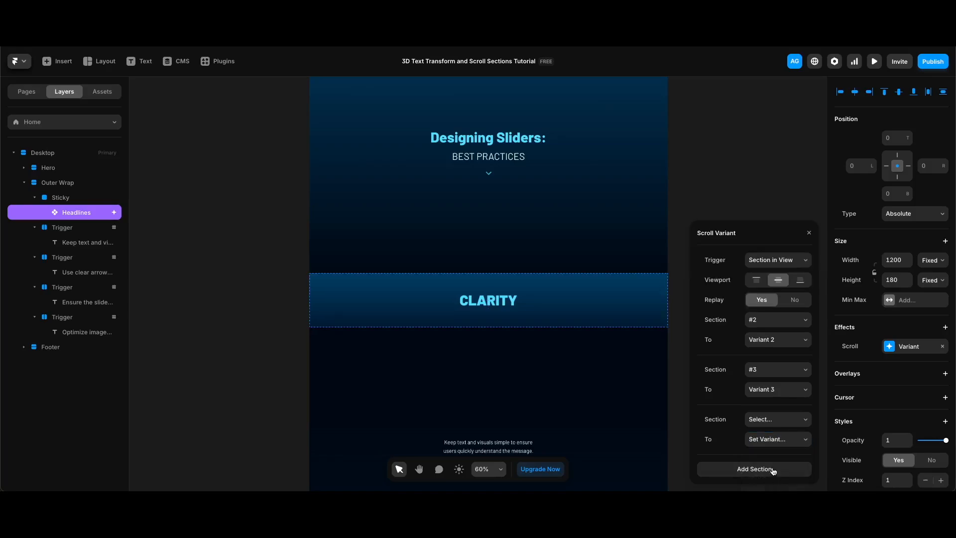
{"action": "left_click", "coordinate": [782, 422]}
{"action": "left_click", "coordinate": [773, 461]}
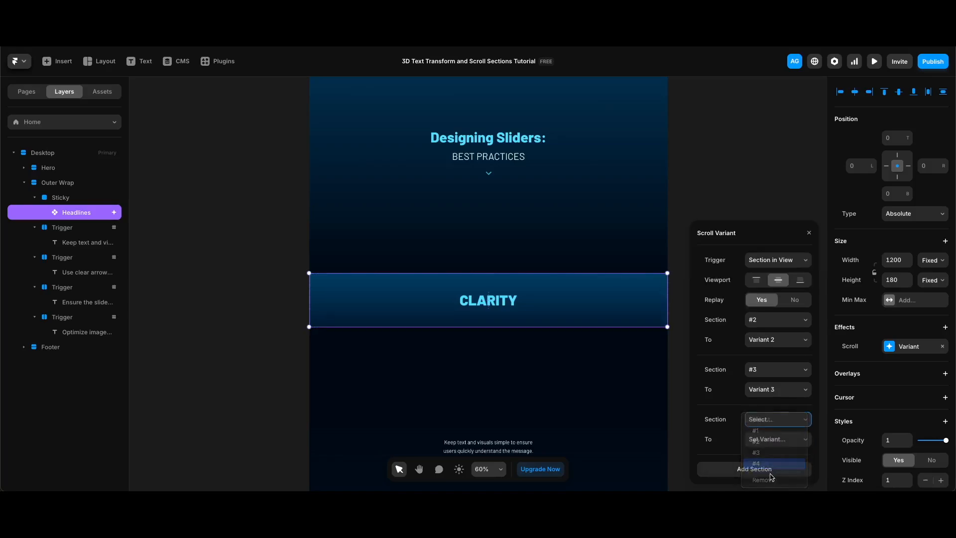
{"action": "left_click", "coordinate": [775, 440]}
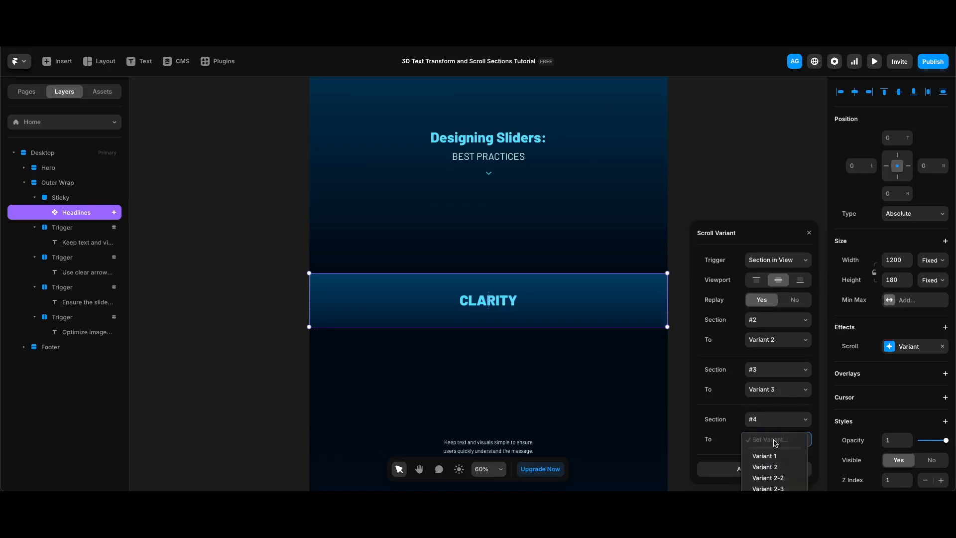
{"action": "scroll", "coordinate": [775, 443], "scroll_direction": "down", "scroll_amount": 3}
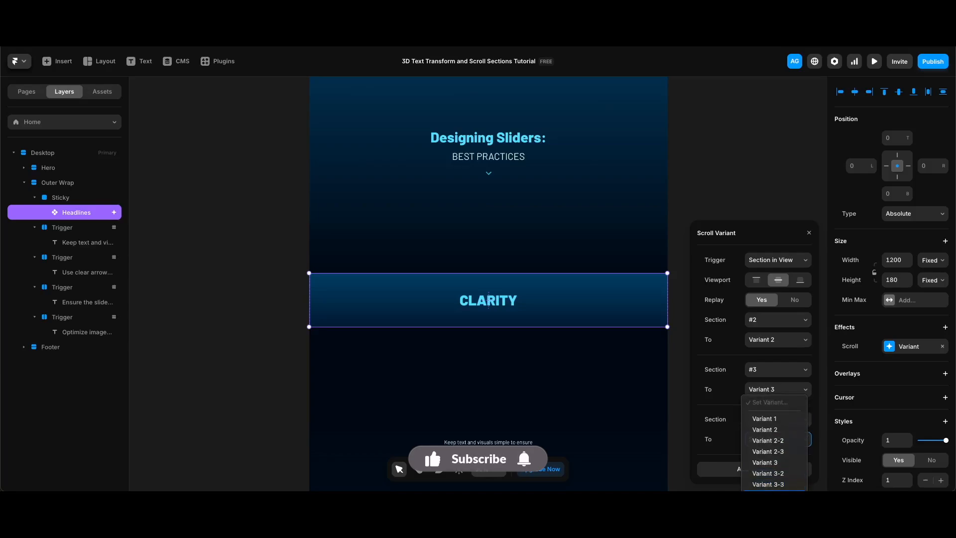
{"action": "left_click", "coordinate": [767, 493]}
{"action": "left_click", "coordinate": [734, 178]}
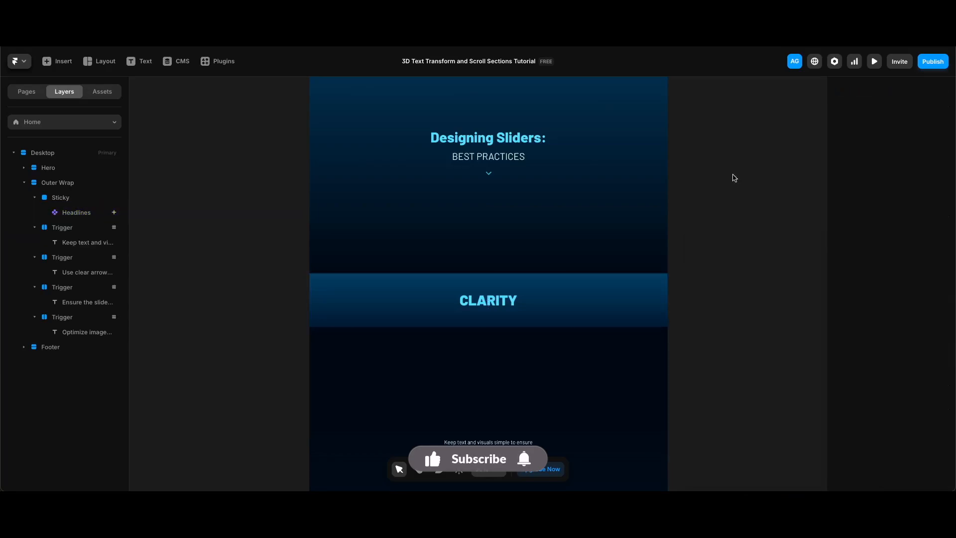
Step: Preview the Home page and scroll through its sections in both directions to check the headline transitions
{"action": "key", "text": "super+p"}
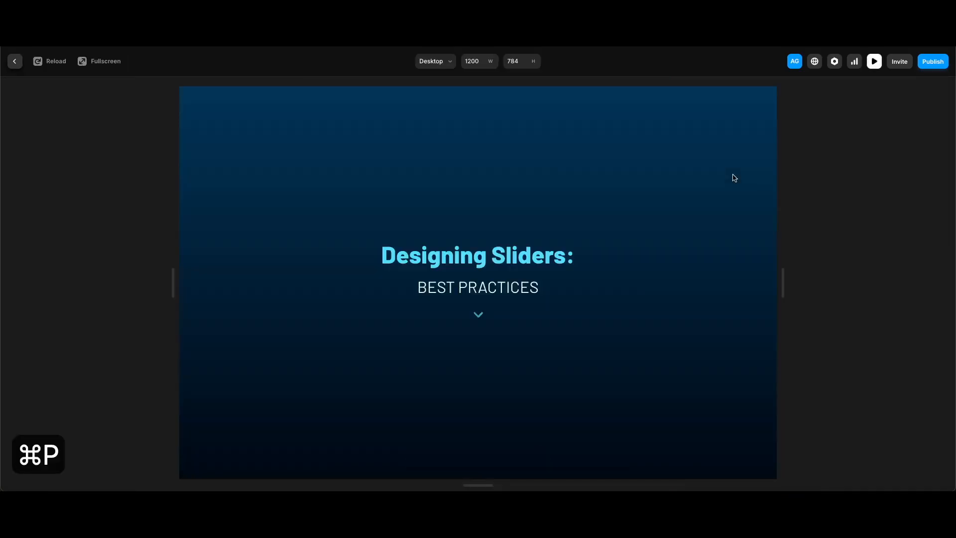
{"action": "scroll", "coordinate": [714, 310], "scroll_direction": "down", "scroll_amount": 8}
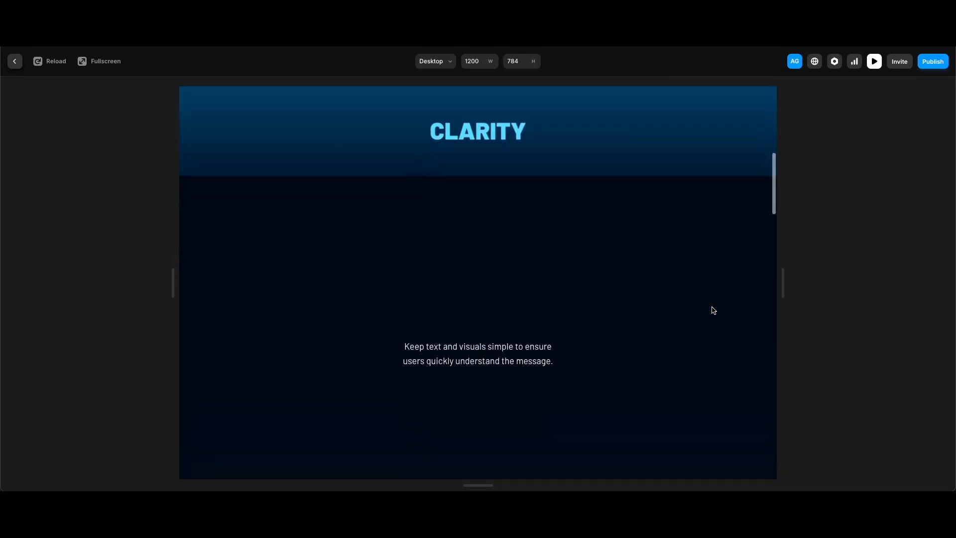
{"action": "scroll", "coordinate": [714, 311], "scroll_direction": "down", "scroll_amount": 5}
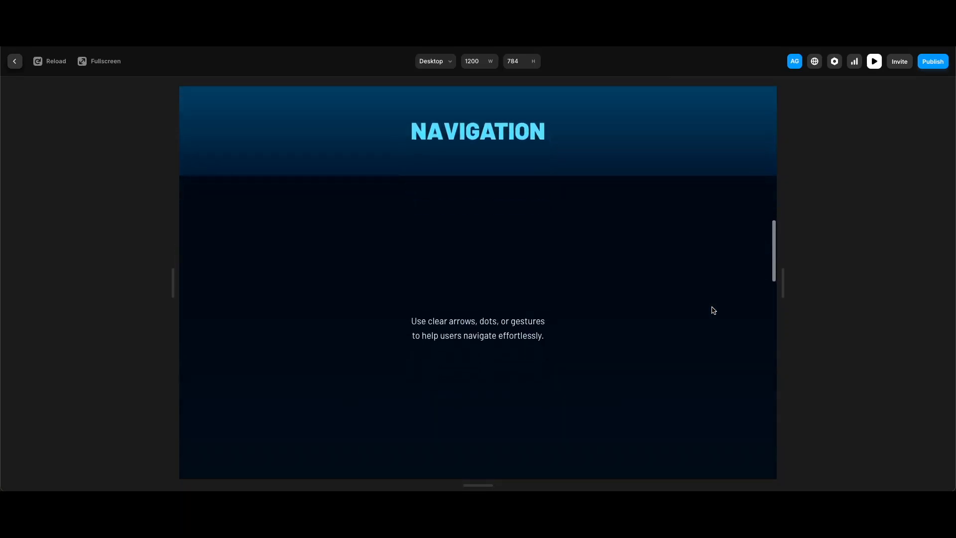
{"action": "scroll", "coordinate": [714, 311], "scroll_direction": "down", "scroll_amount": 6}
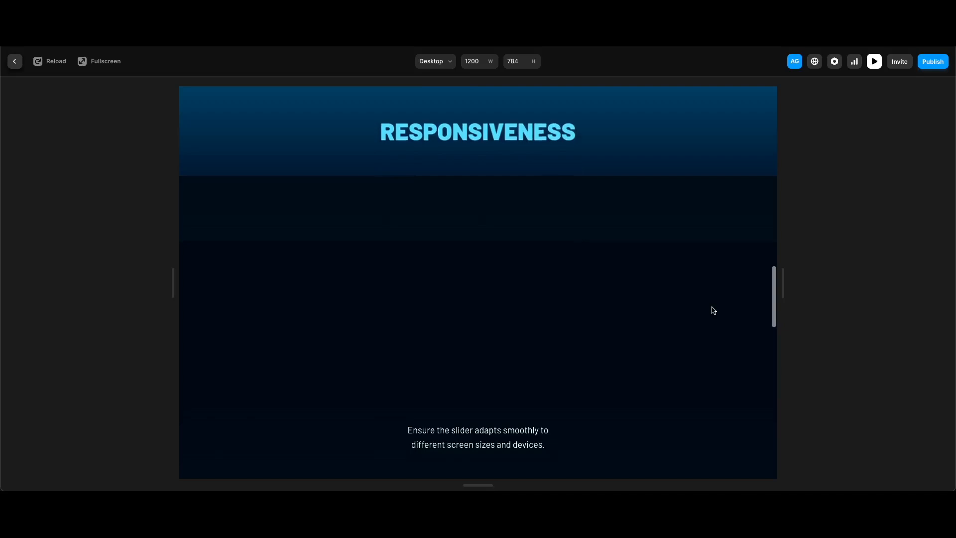
{"action": "scroll", "coordinate": [714, 310], "scroll_direction": "up", "scroll_amount": 10}
{"action": "scroll", "coordinate": [715, 318], "scroll_direction": "down", "scroll_amount": 4}
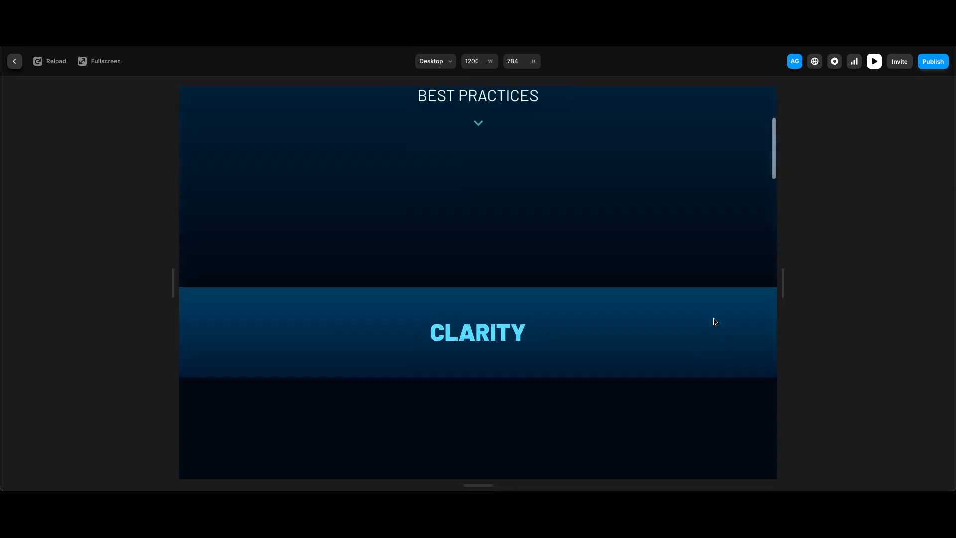
{"action": "scroll", "coordinate": [715, 322], "scroll_direction": "down", "scroll_amount": 5}
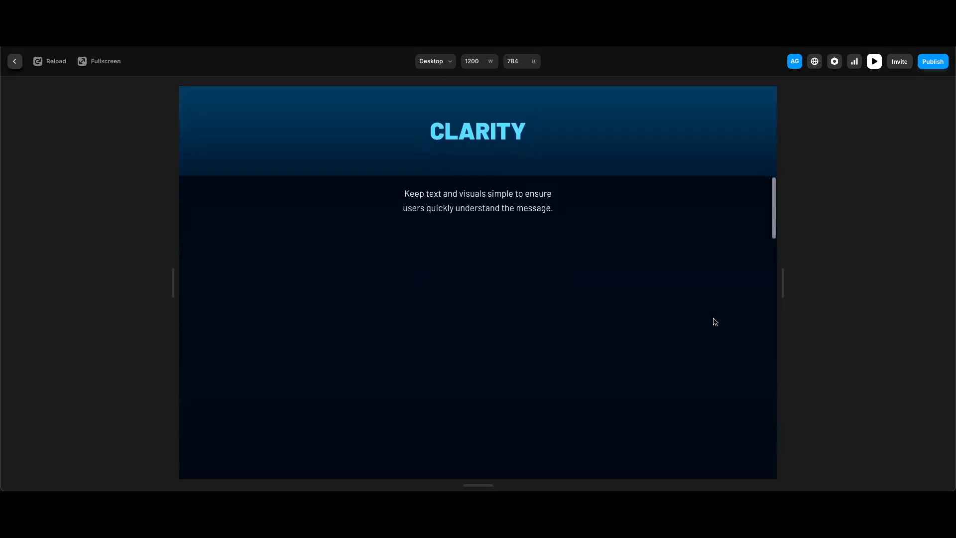
{"action": "scroll", "coordinate": [715, 321], "scroll_direction": "up", "scroll_amount": 10}
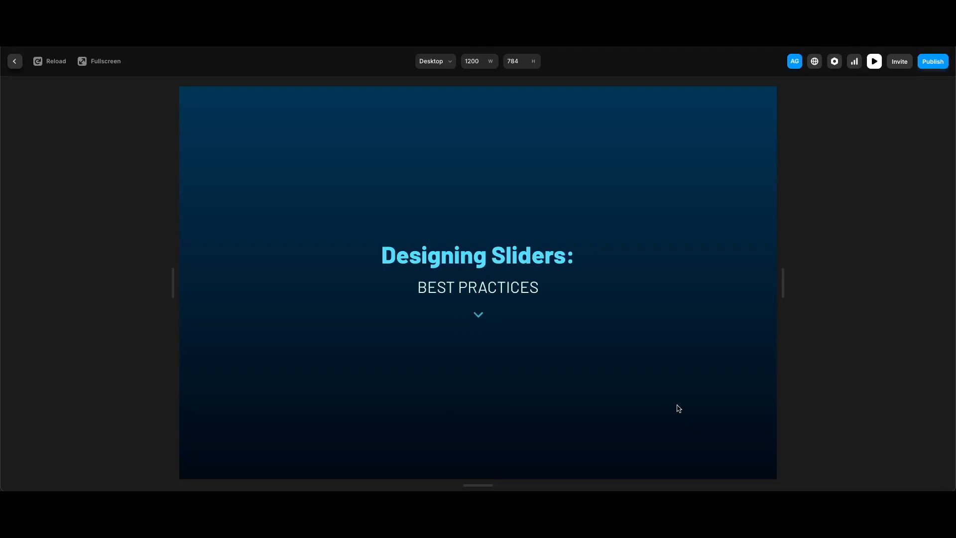